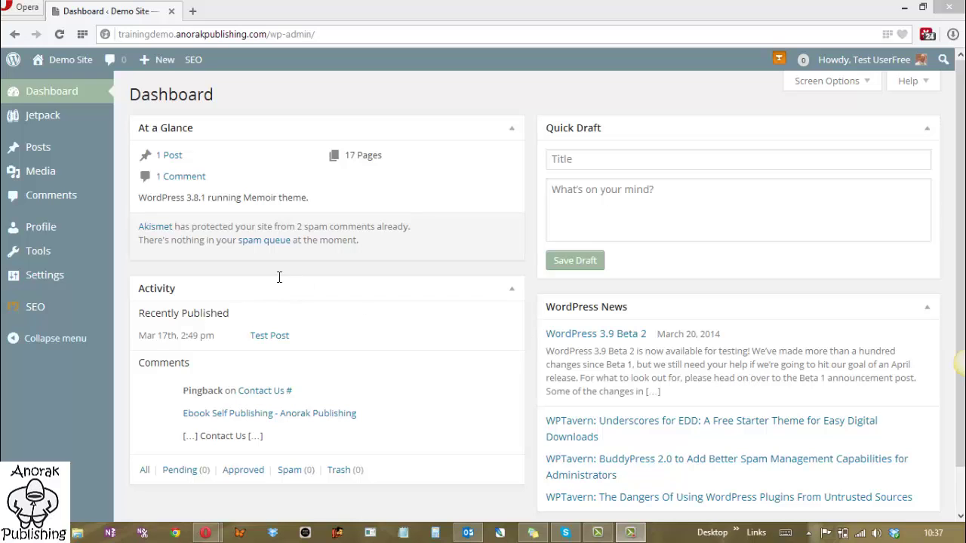
# Step: Open the All Posts list from the admin menu
pyautogui.click(45, 150)
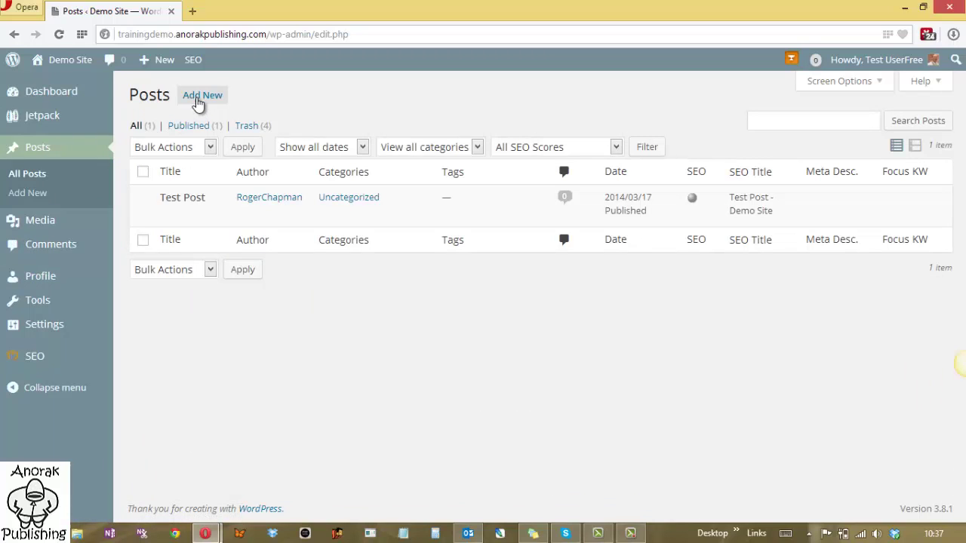
# Step: Start a blank new post and look through its SEO, Custom Fields and Sharing boxes
pyautogui.click(198, 103)
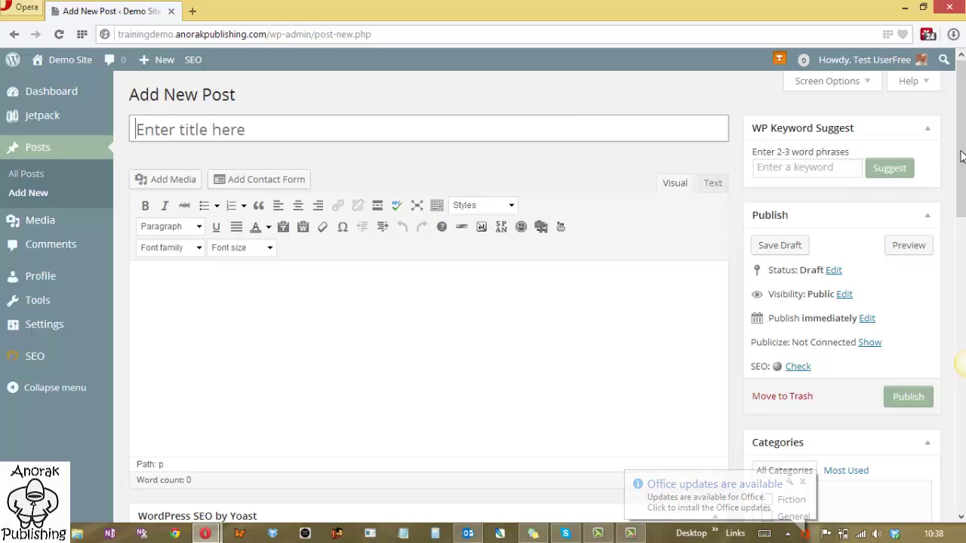
pyautogui.moveTo(962, 168); pyautogui.dragTo(963, 294)
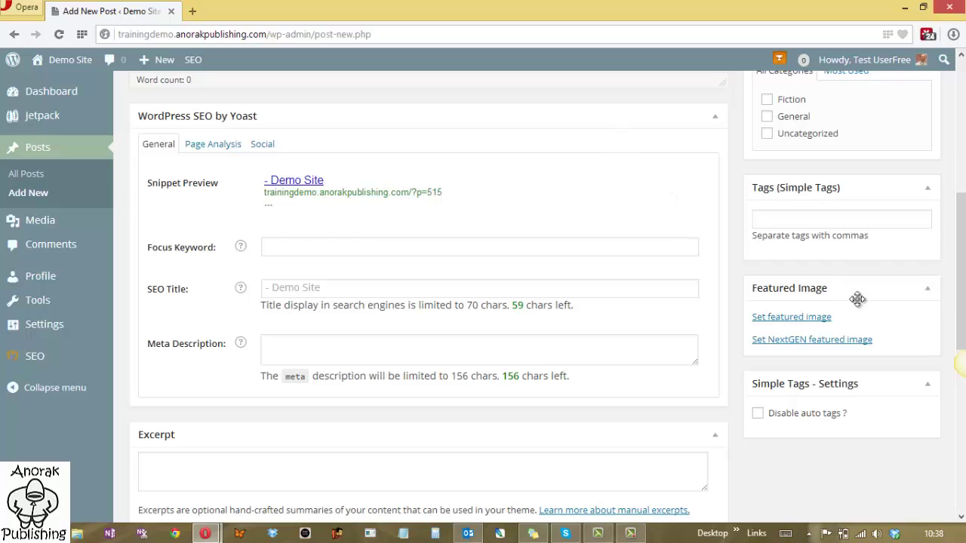
pyautogui.moveTo(962, 317); pyautogui.dragTo(962, 338)
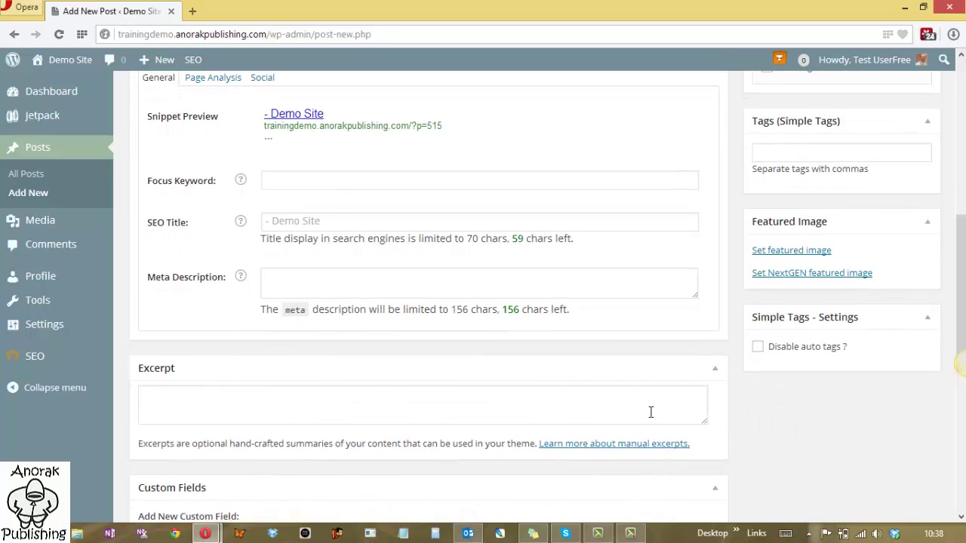
pyautogui.moveTo(962, 273); pyautogui.dragTo(962, 400)
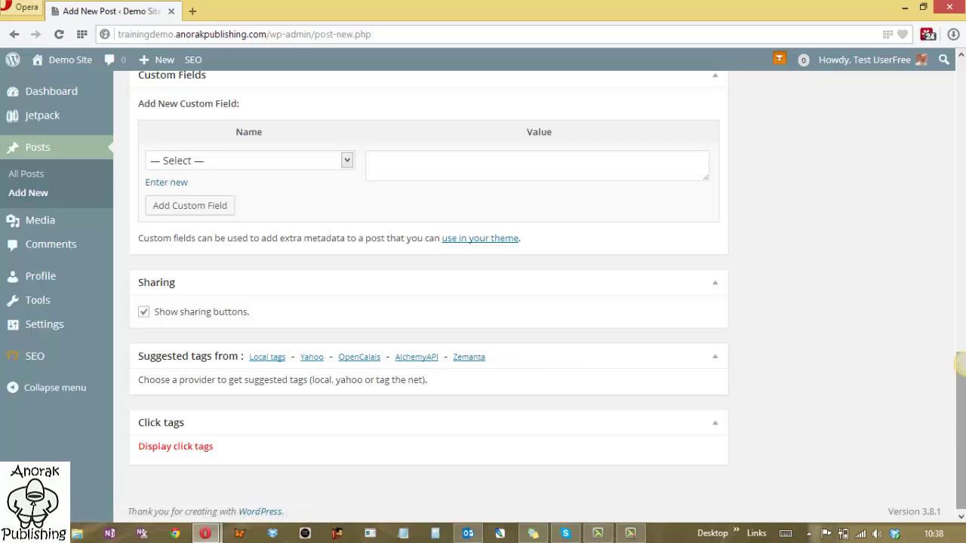
pyautogui.moveTo(961, 429); pyautogui.dragTo(961, 256)
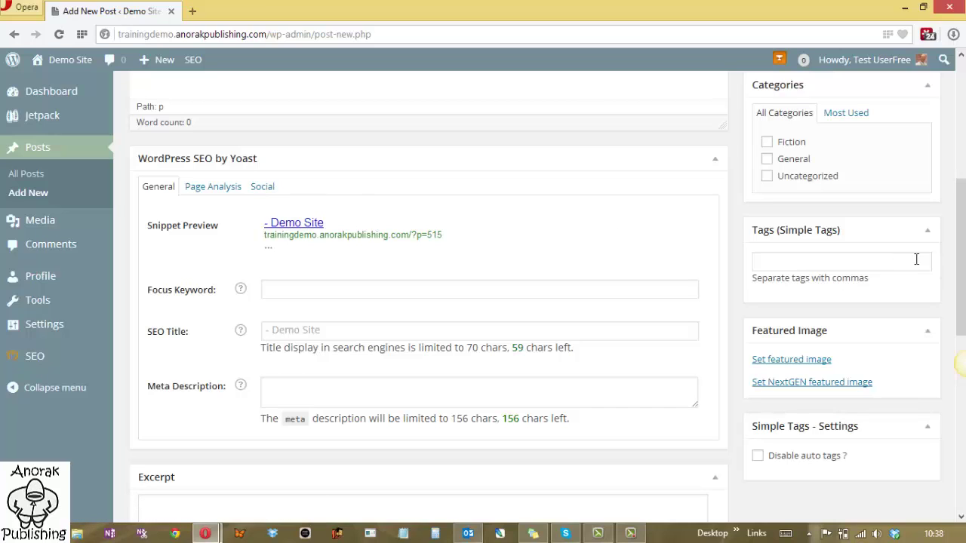
pyautogui.moveTo(958, 261); pyautogui.dragTo(962, 186)
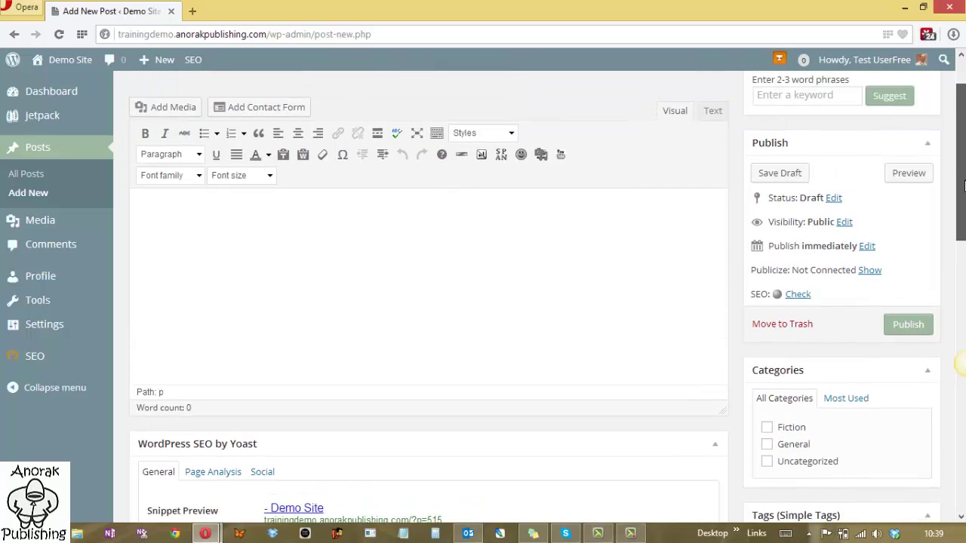
# Step: Open the Status, Visibility and Publish date editors, keeping Draft, Public and immediate
pyautogui.click(833, 199)
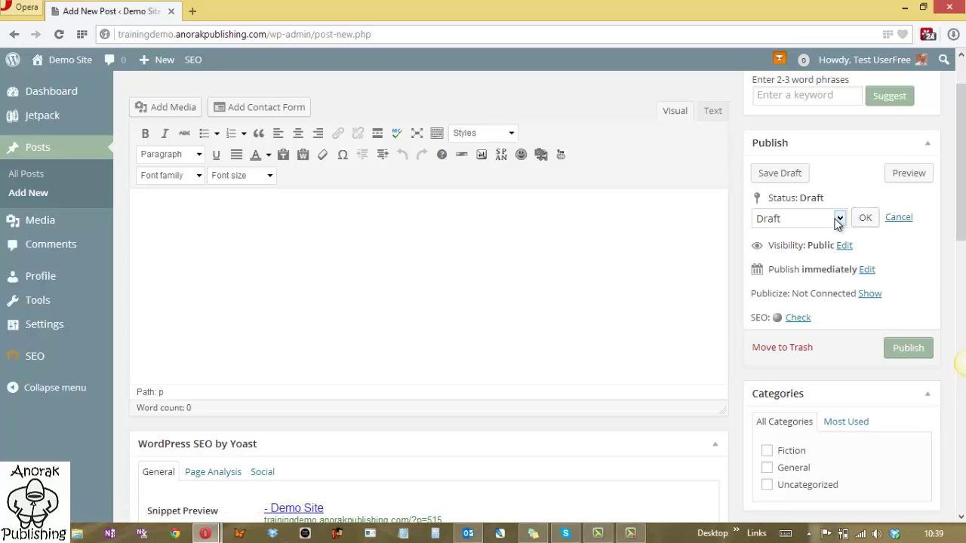
pyautogui.click(837, 218)
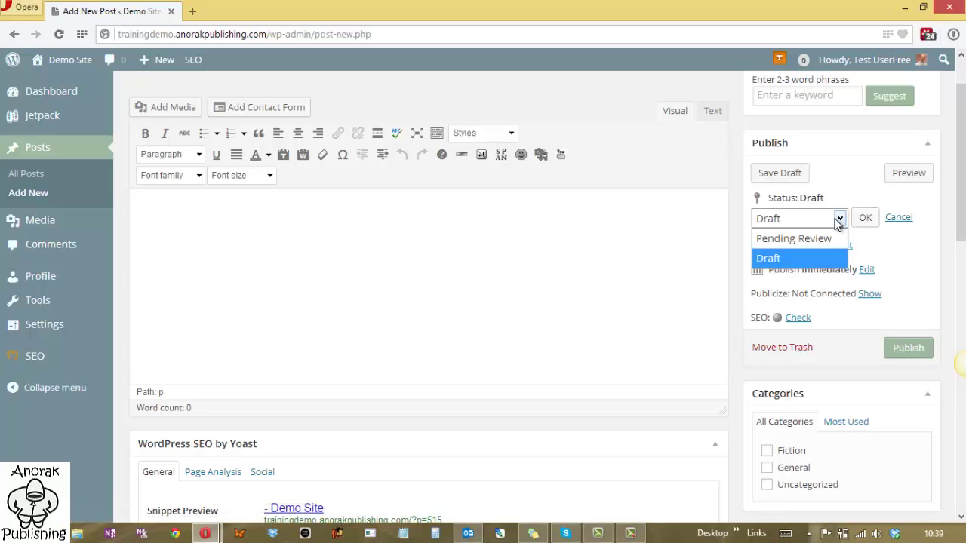
pyautogui.click(856, 181)
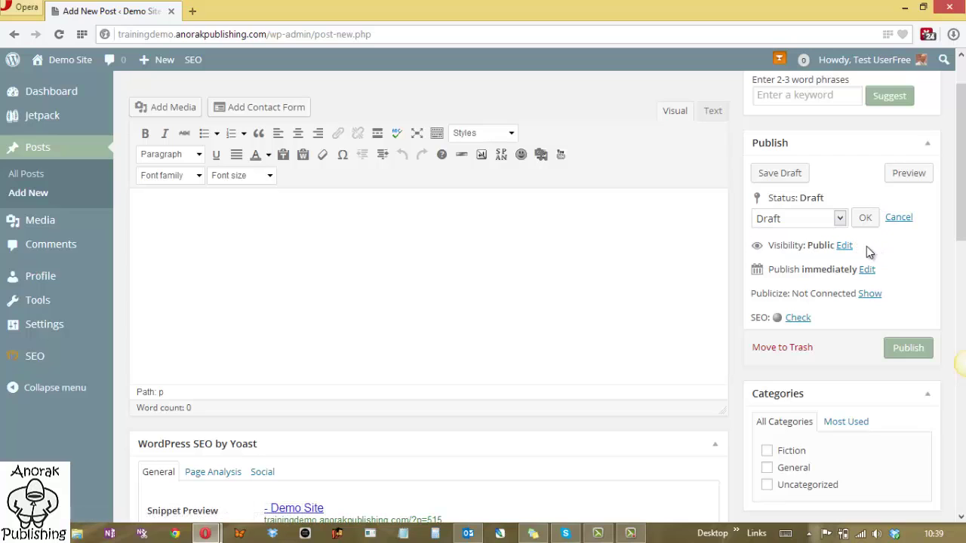
pyautogui.click(845, 246)
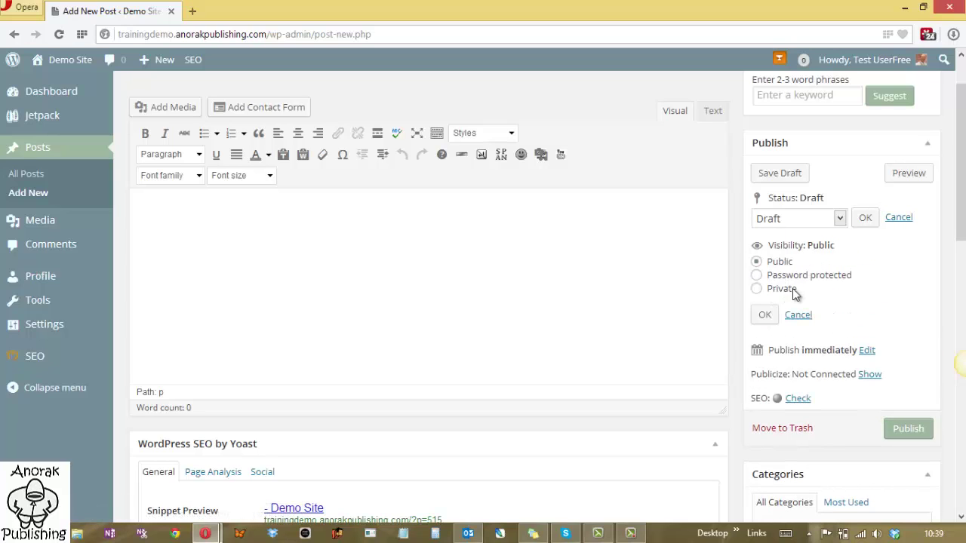
pyautogui.click(873, 353)
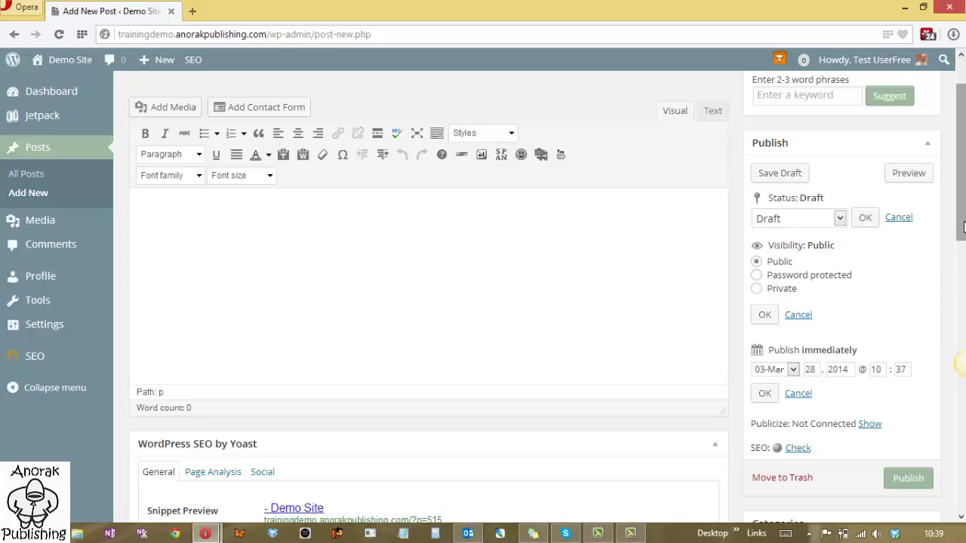
pyautogui.moveTo(962, 226); pyautogui.dragTo(963, 204)
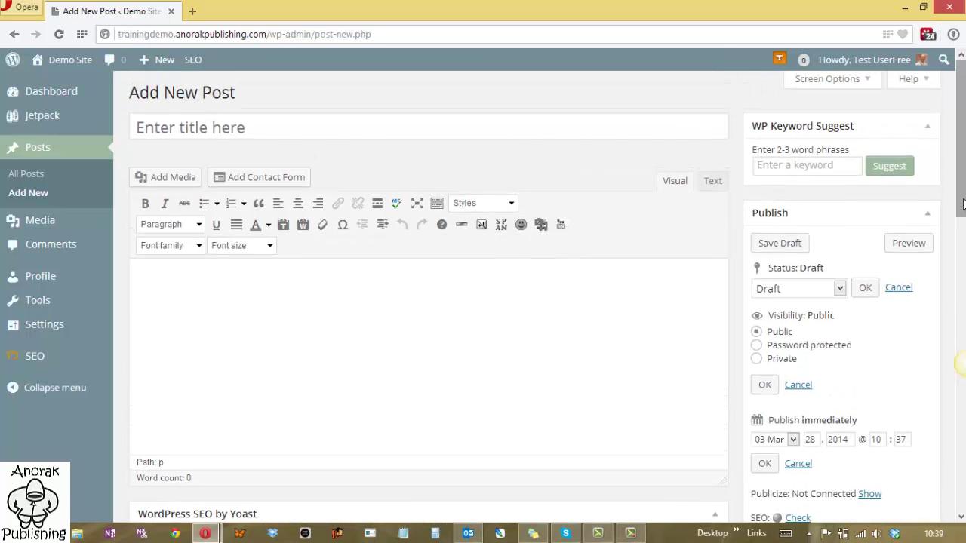
# Step: Fetch keyword suggestions for 'copywriting', such as copywriting jobs and copywriting pdf
pyautogui.click(826, 170)
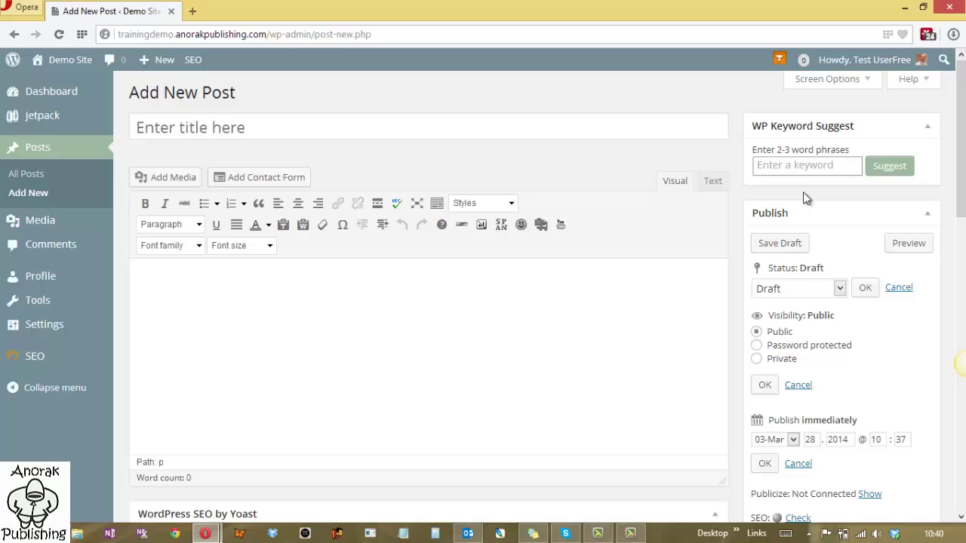
pyautogui.write('cop')
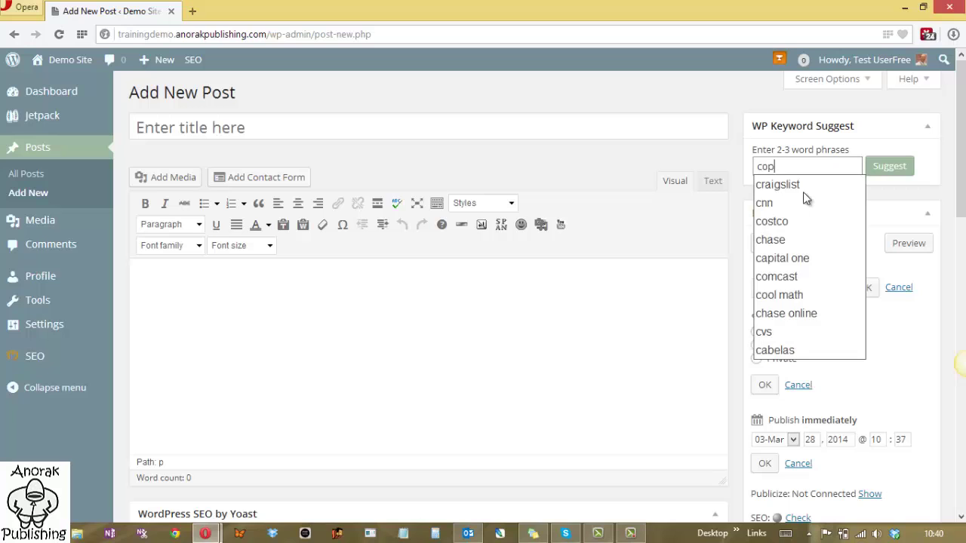
pyautogui.write('ywriting')
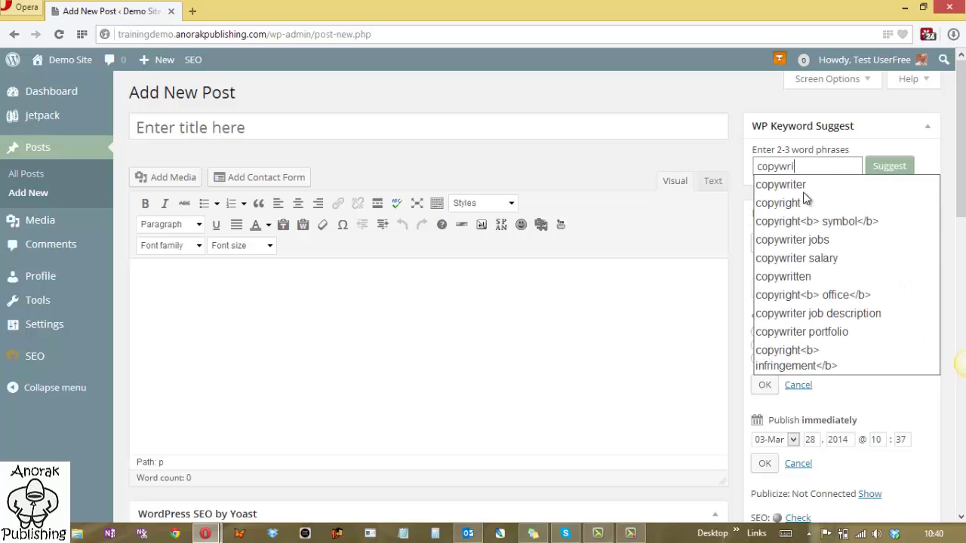
pyautogui.click(802, 186)
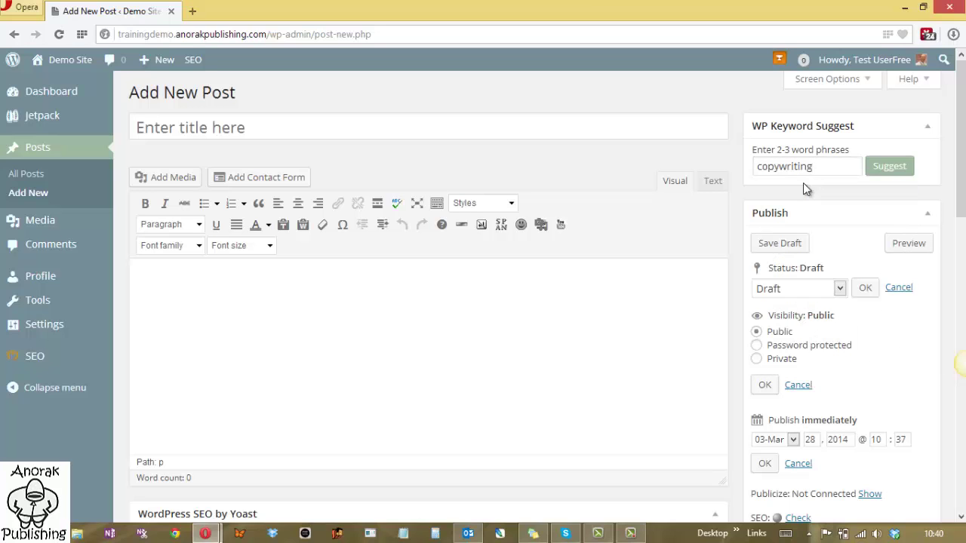
pyautogui.click(873, 173)
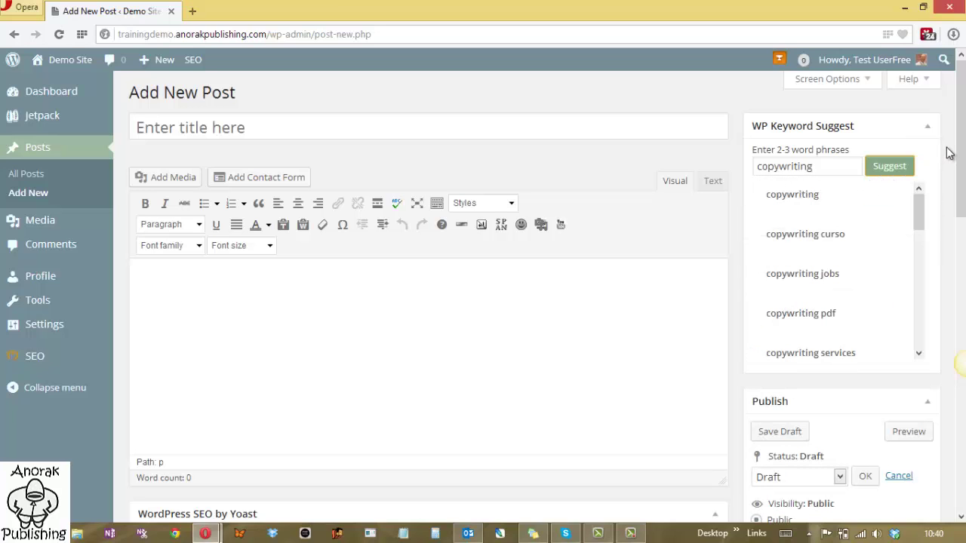
pyautogui.moveTo(922, 206)
pyautogui.mouseDown()
pyautogui.moveTo(921, 328)
pyautogui.moveTo(920, 206)
pyautogui.mouseUp()
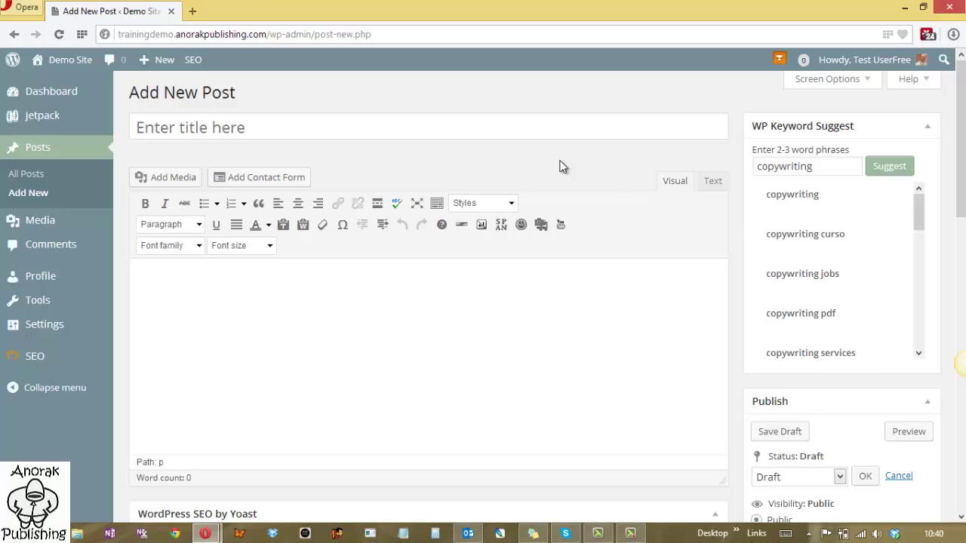
# Step: Enter the title 'My Fantastic Anorak Publishing Site' and select it for copying
pyautogui.click(521, 131)
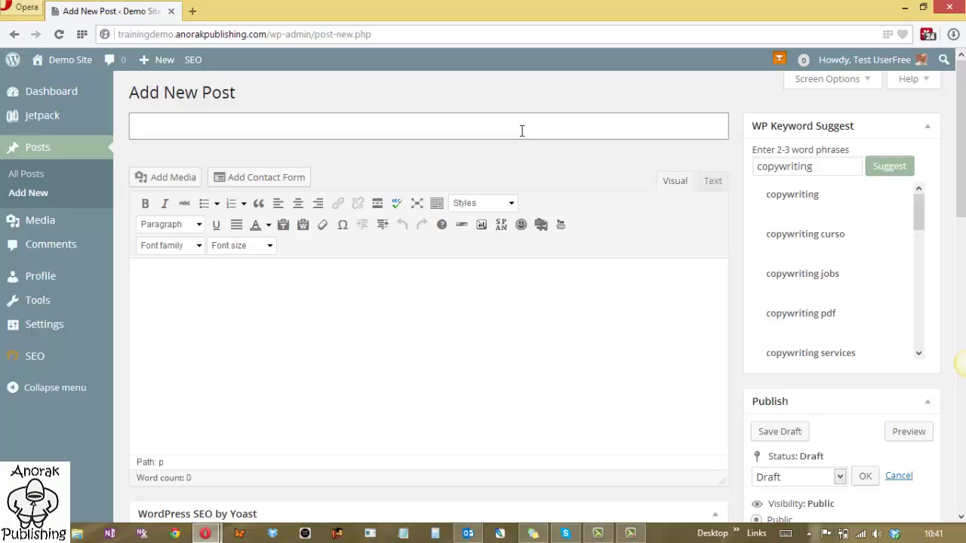
pyautogui.write('My Fantastic ')
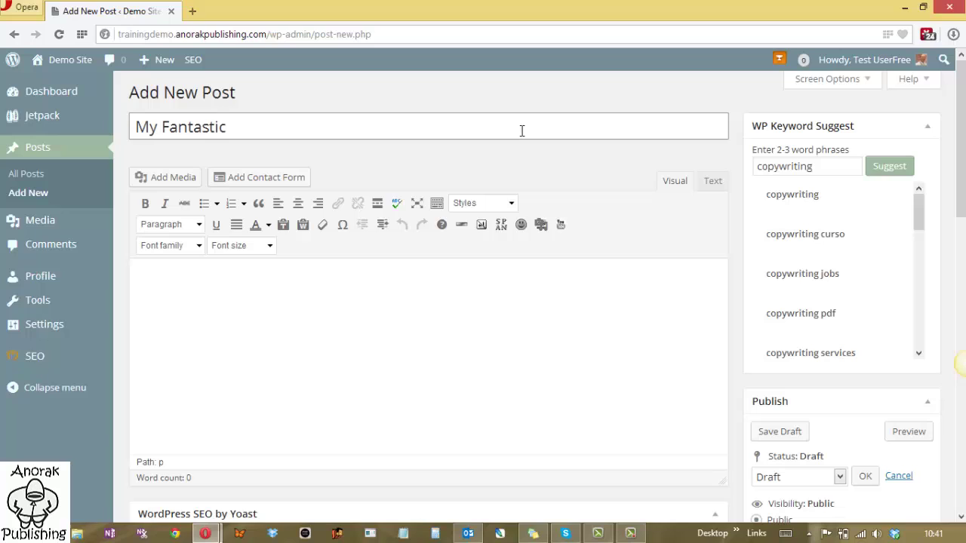
pyautogui.write('Anorak Site')
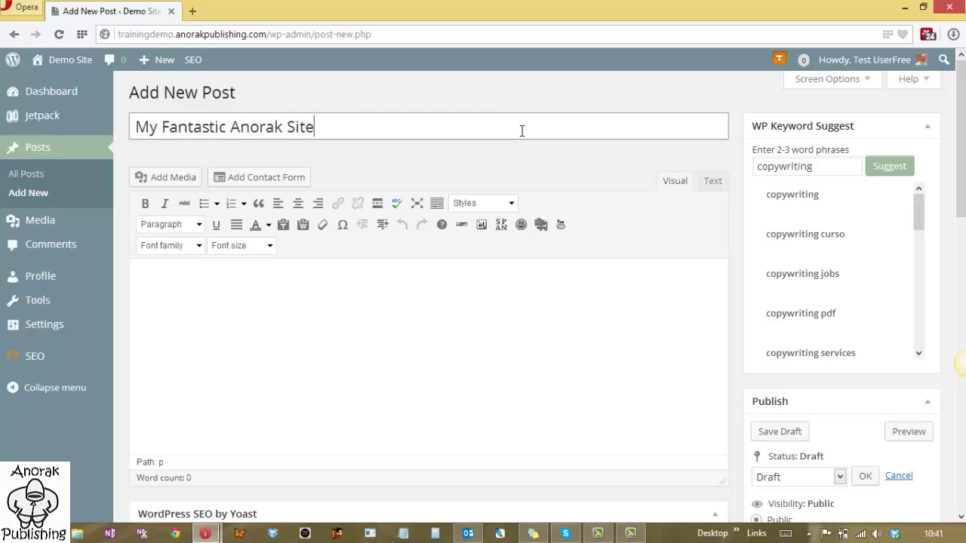
pyautogui.press('Left')
pyautogui.press('Left')
pyautogui.press('Left')
pyautogui.press('Left')
pyautogui.write('Publishing')
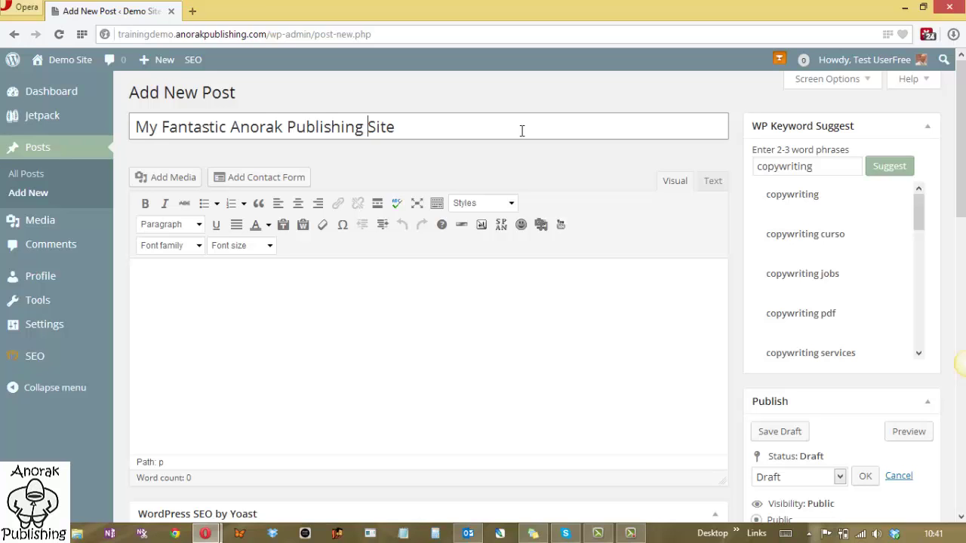
pyautogui.hotkey('ctrl', 'a')
pyautogui.hotkey('ctrl', 'c')
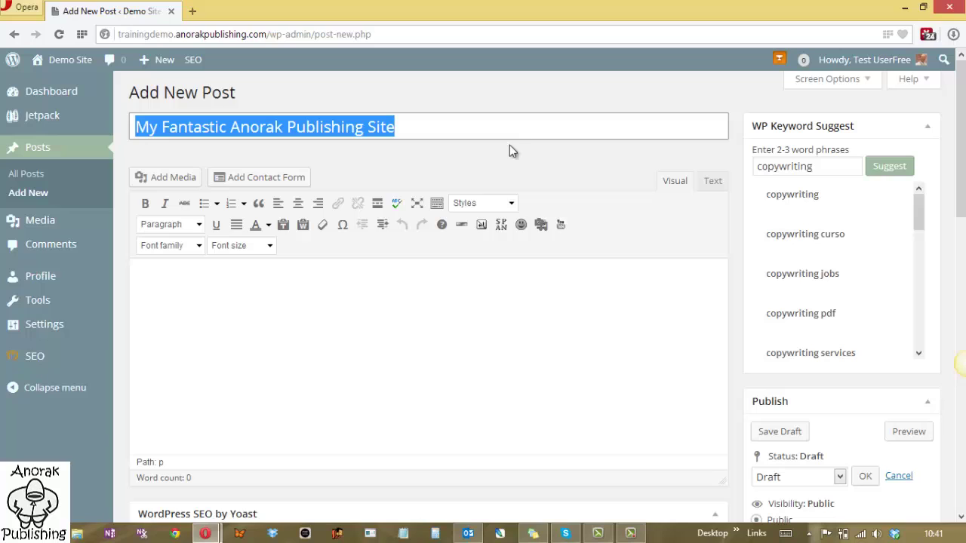
# Step: Paste the post title into the body and select it
pyautogui.click(446, 276)
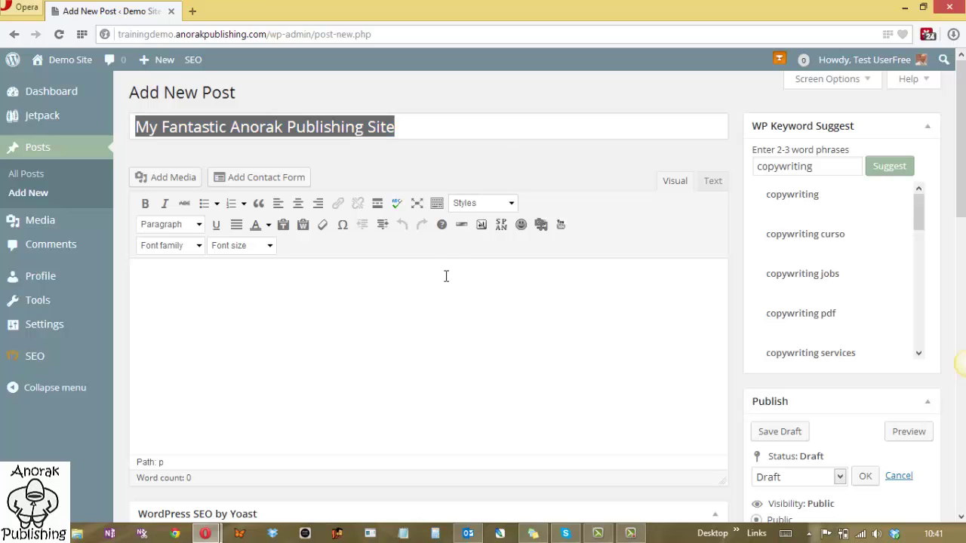
pyautogui.hotkey('ctrl', 'v')
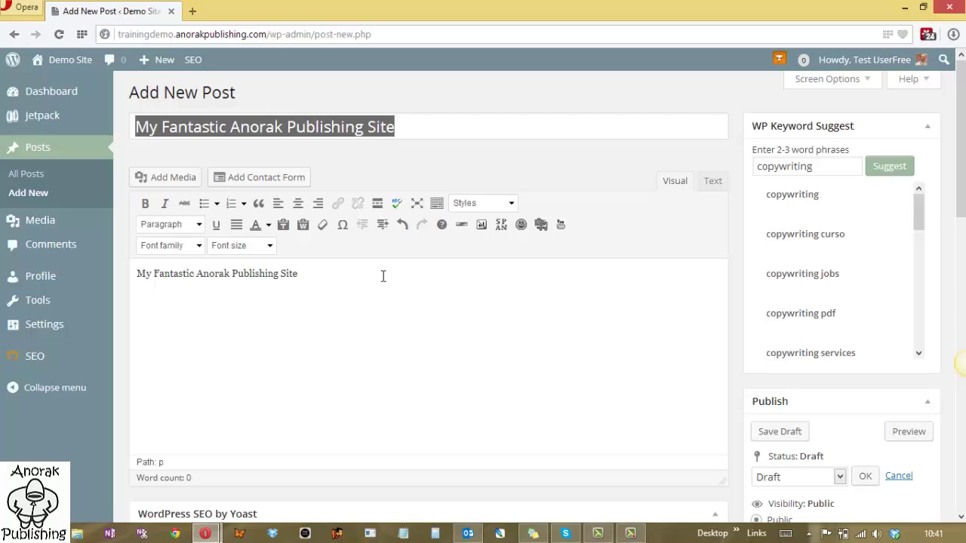
pyautogui.hotkey('ctrl', 'a')
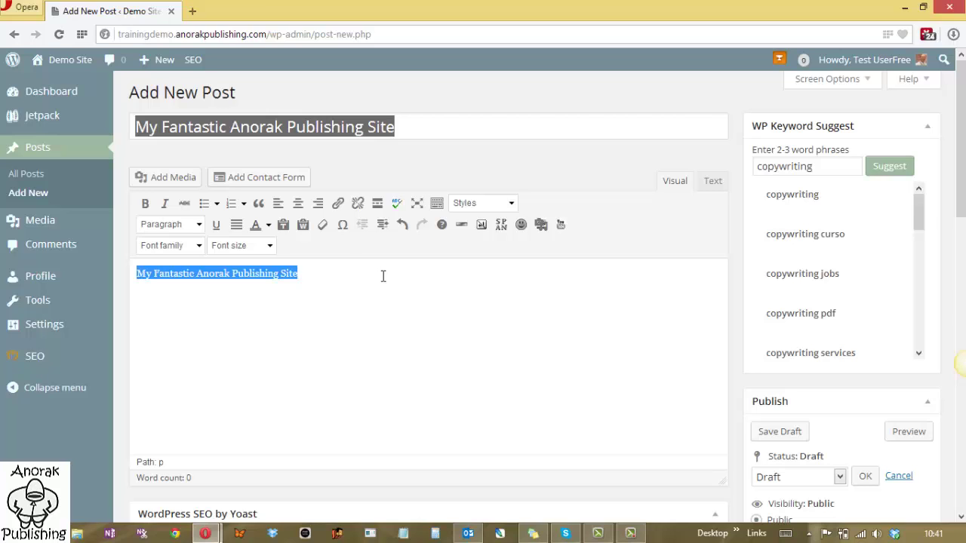
# Step: Format the title line as Heading 1 and start a new paragraph below it
pyautogui.click(200, 226)
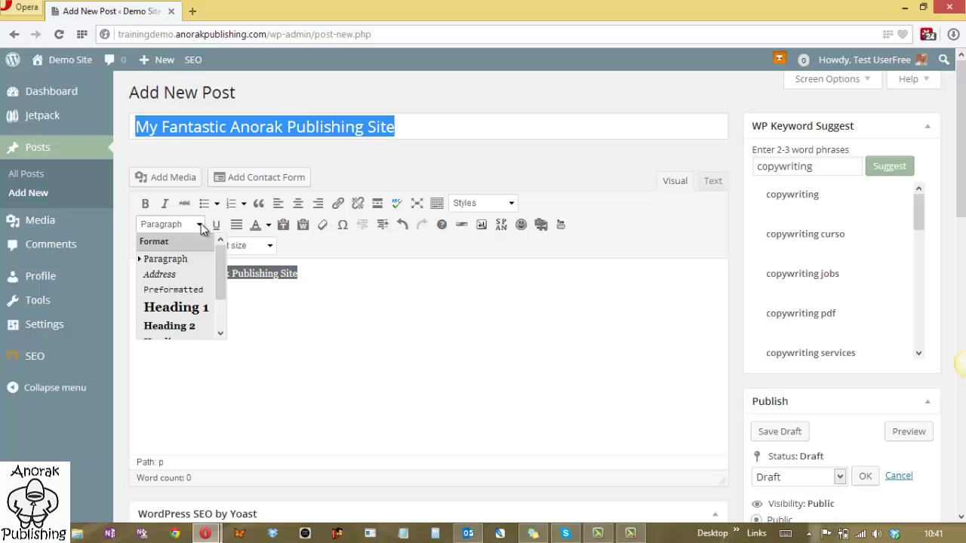
pyautogui.click(302, 243)
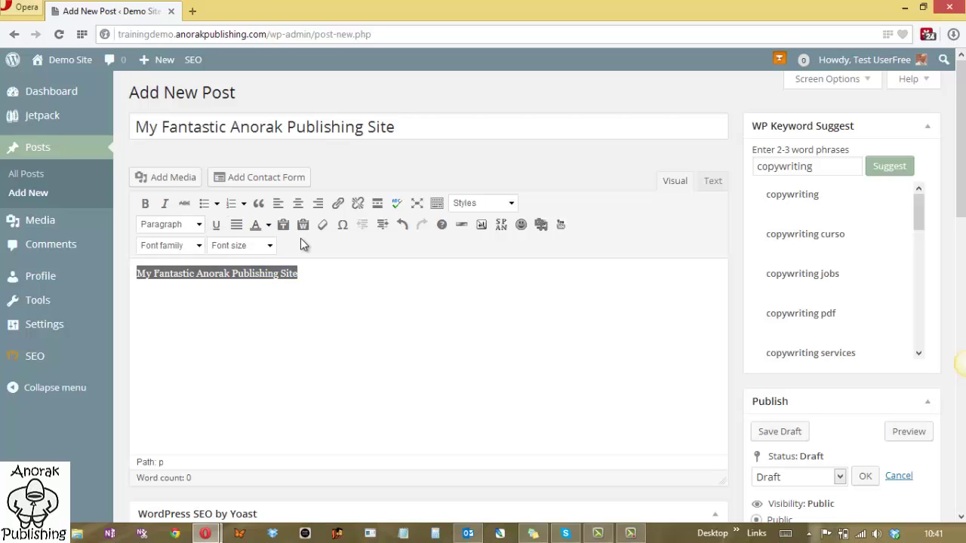
pyautogui.click(436, 204)
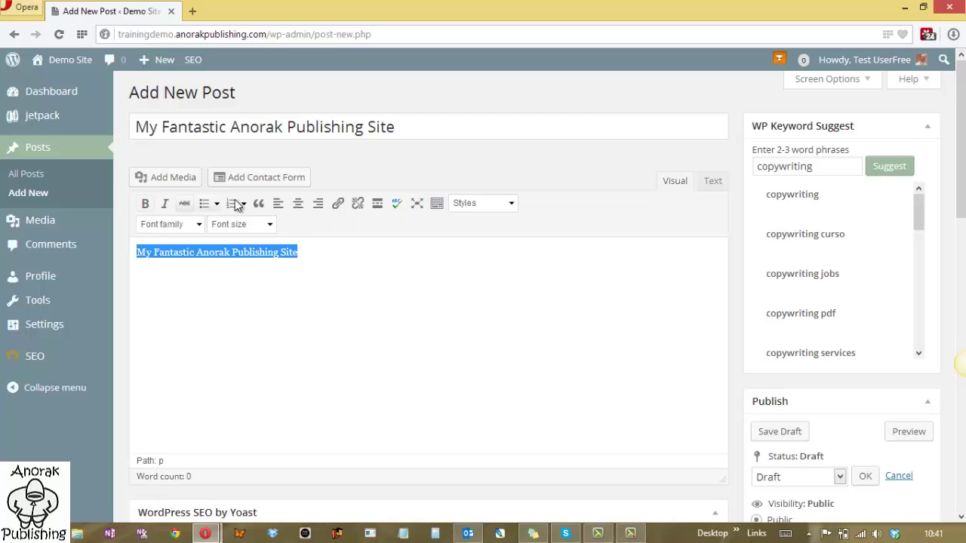
pyautogui.click(438, 205)
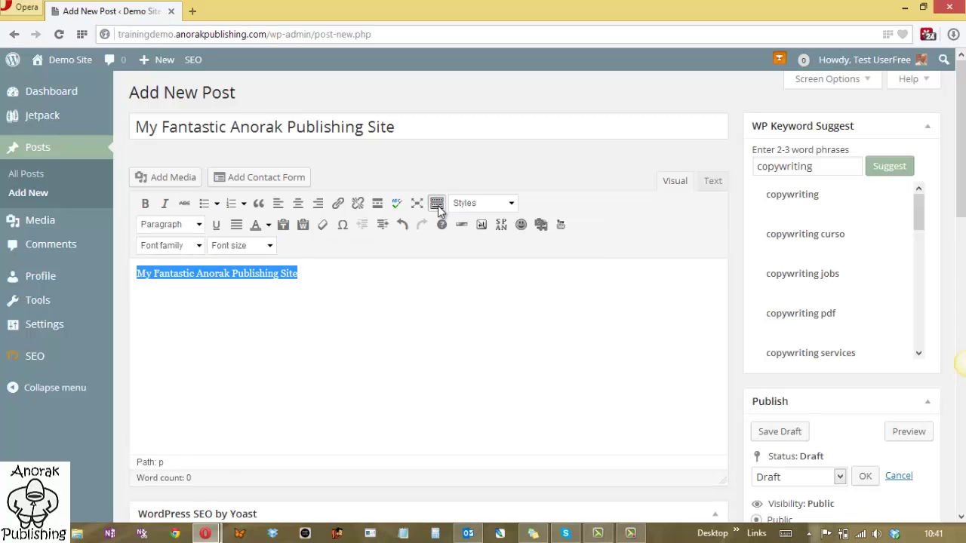
pyautogui.click(200, 224)
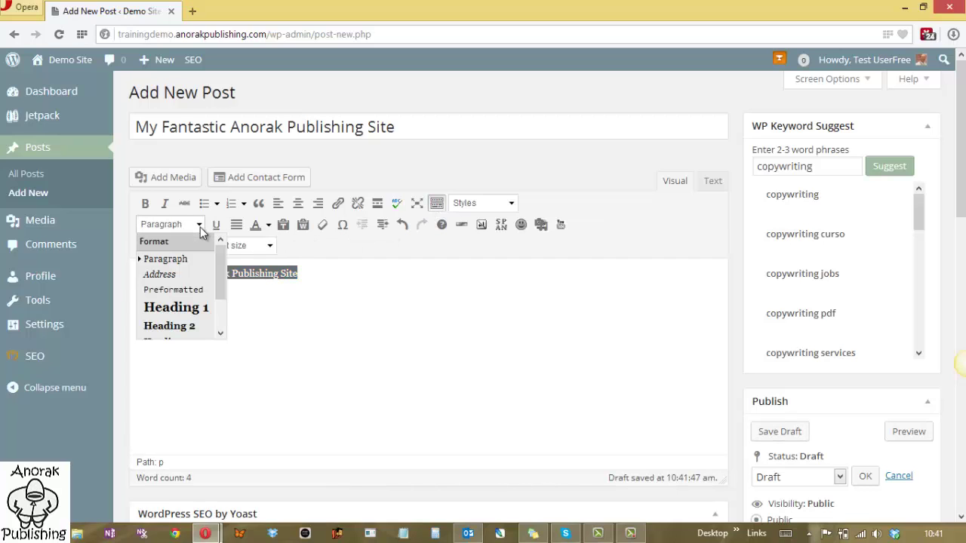
pyautogui.click(192, 312)
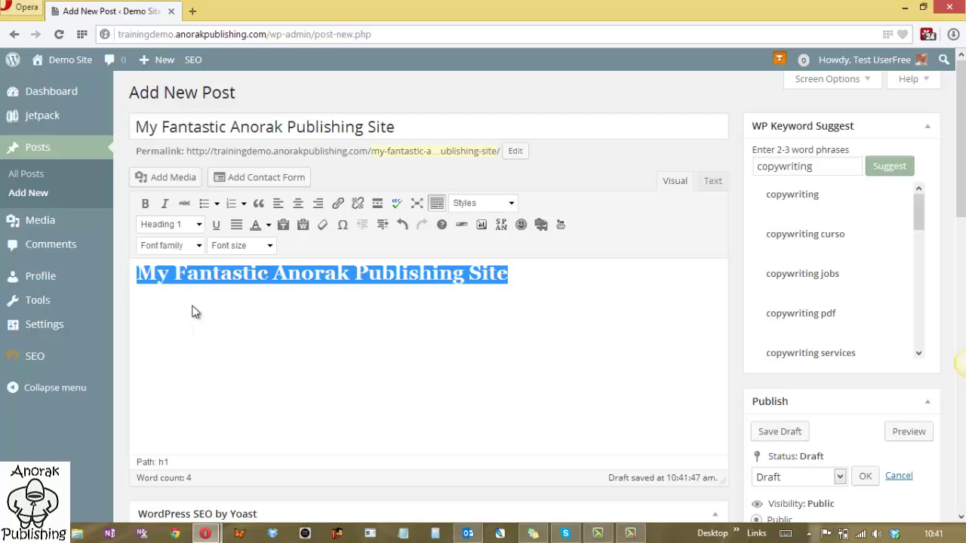
pyautogui.click(550, 268)
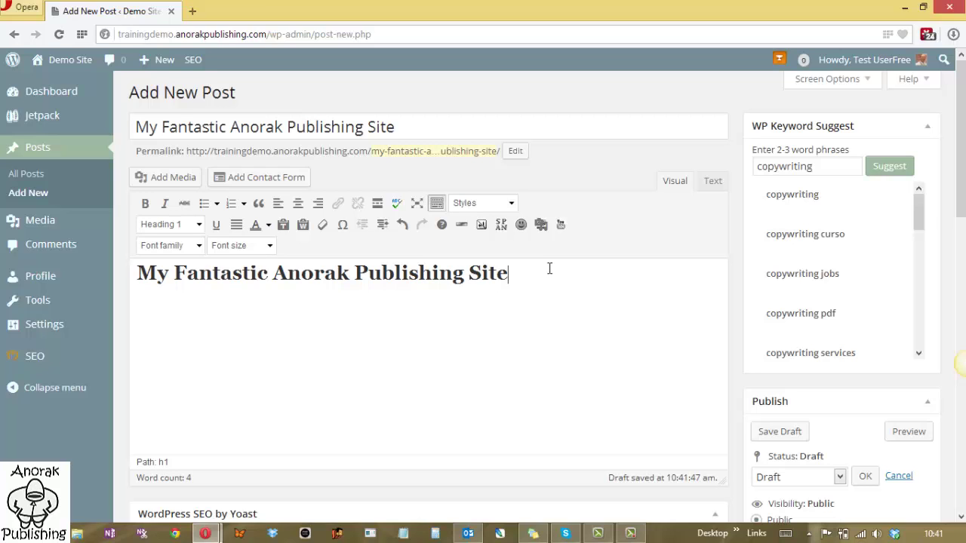
pyautogui.press('Return')
# Step: Write 'this is a post about my new site.' under the heading
pyautogui.write('this is a post about ')
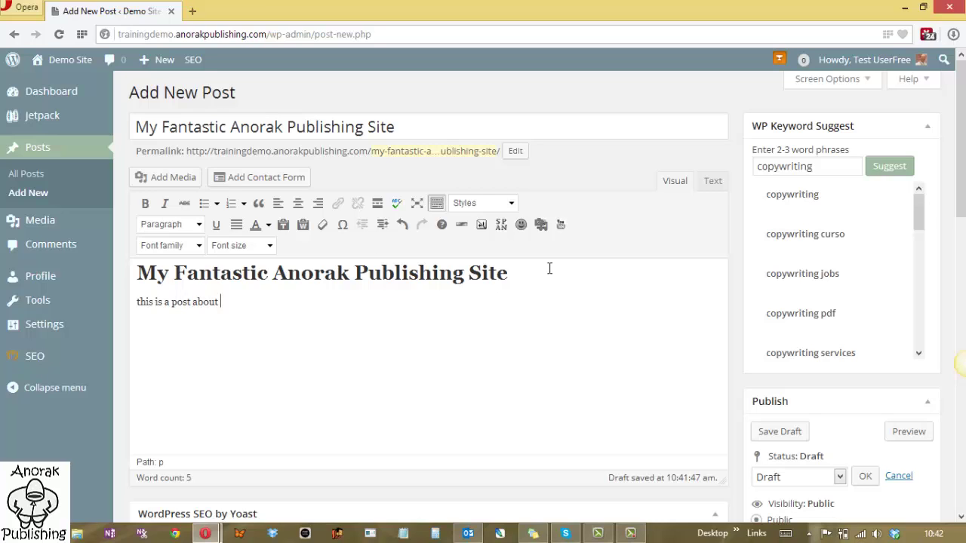
pyautogui.write('my new site.')
# Step: Keep the permalink slug my-fantastic-anorak-publishing-site unchanged
pyautogui.click(513, 152)
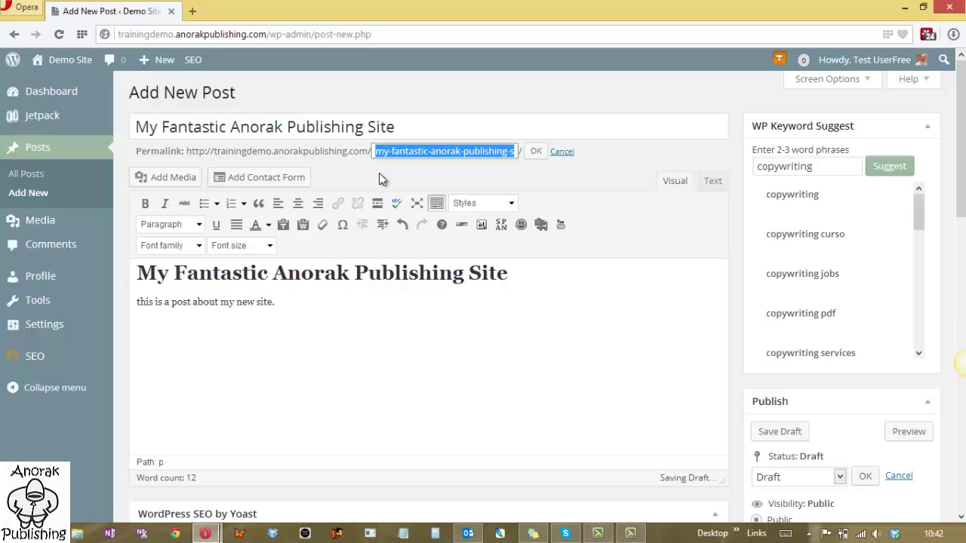
pyautogui.click(539, 155)
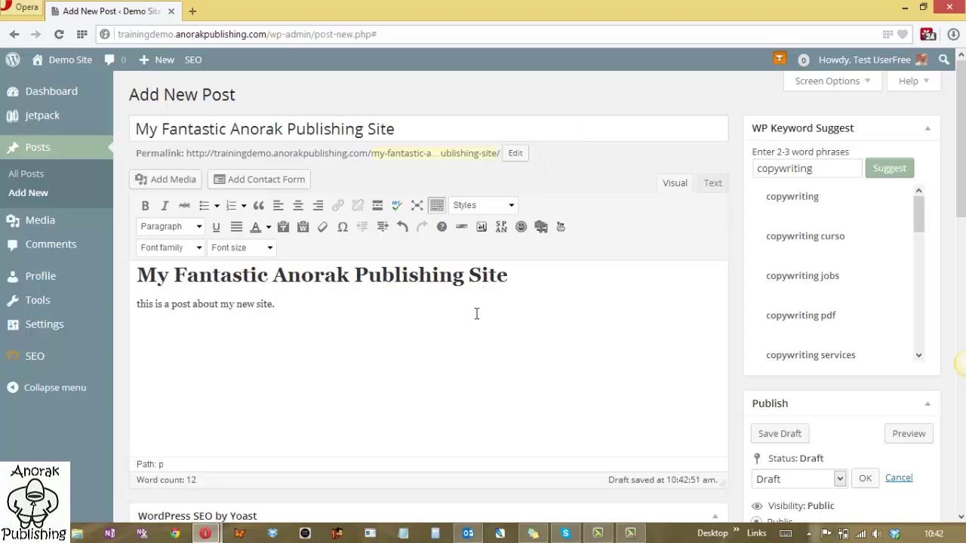
# Step: Collapse the keyword suggestion panel and bring the Yoast SEO box into view
pyautogui.click(929, 134)
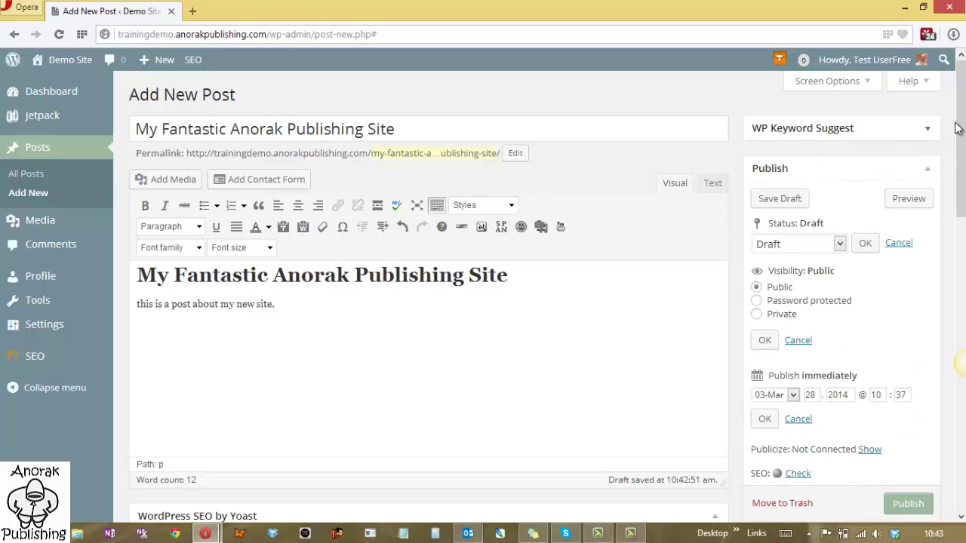
pyautogui.scroll(-1, 963, 134)
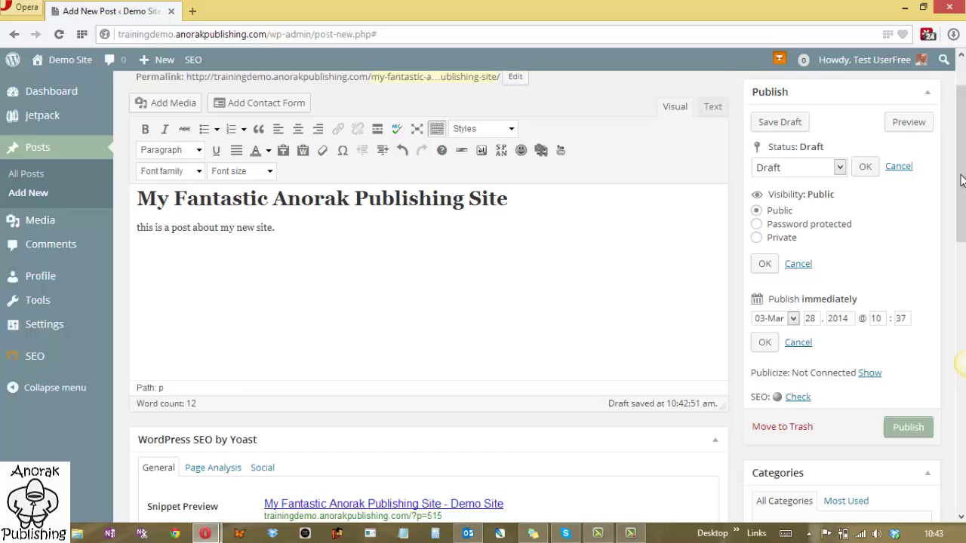
pyautogui.scroll(-2, 963, 192)
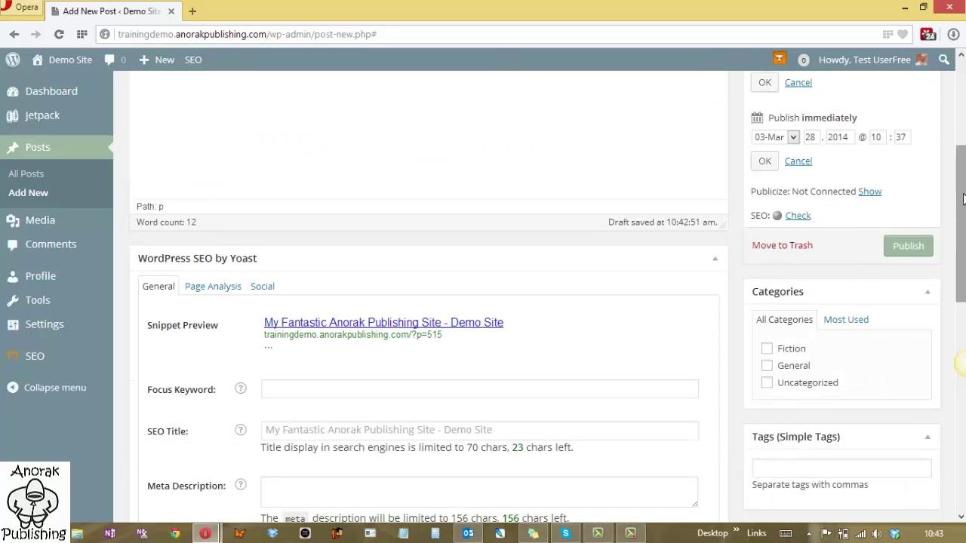
pyautogui.scroll(-1, 962, 197)
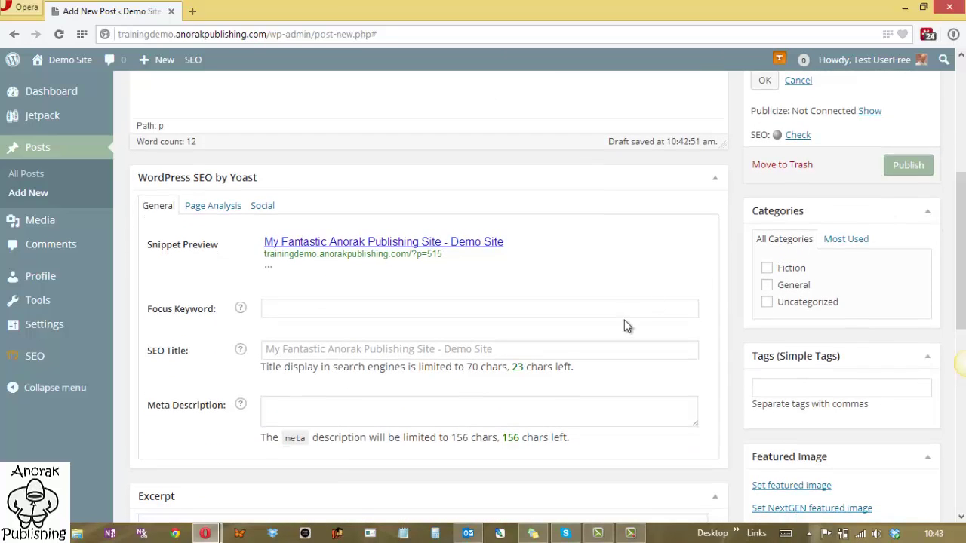
# Step: Set the Yoast focus keyword to 'anorak publishing' from the suggestions
pyautogui.click(620, 312)
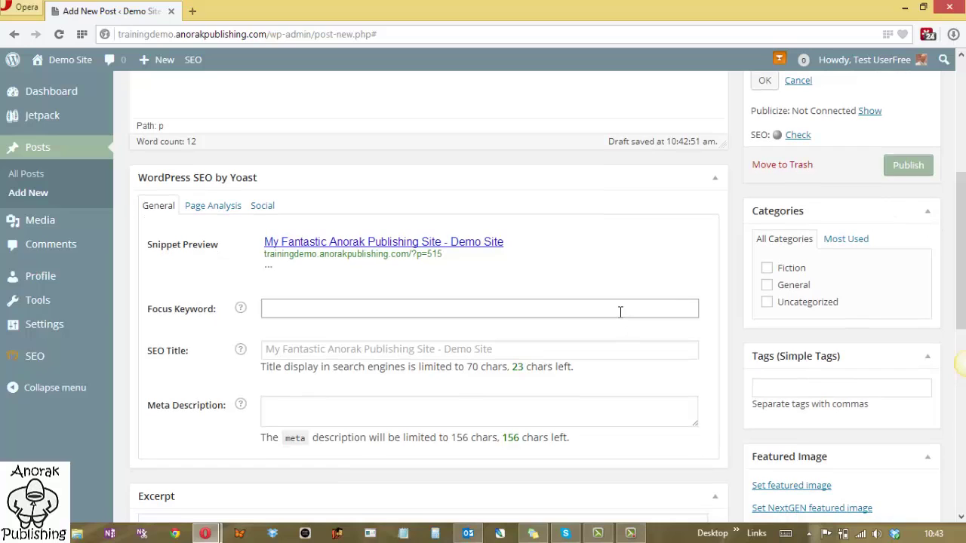
pyautogui.write('anorak publish')
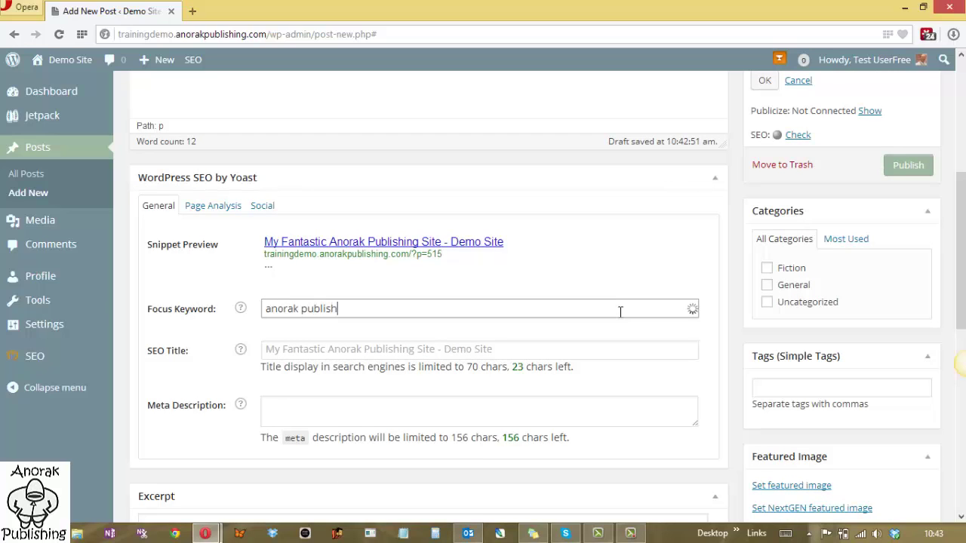
pyautogui.write('ing')
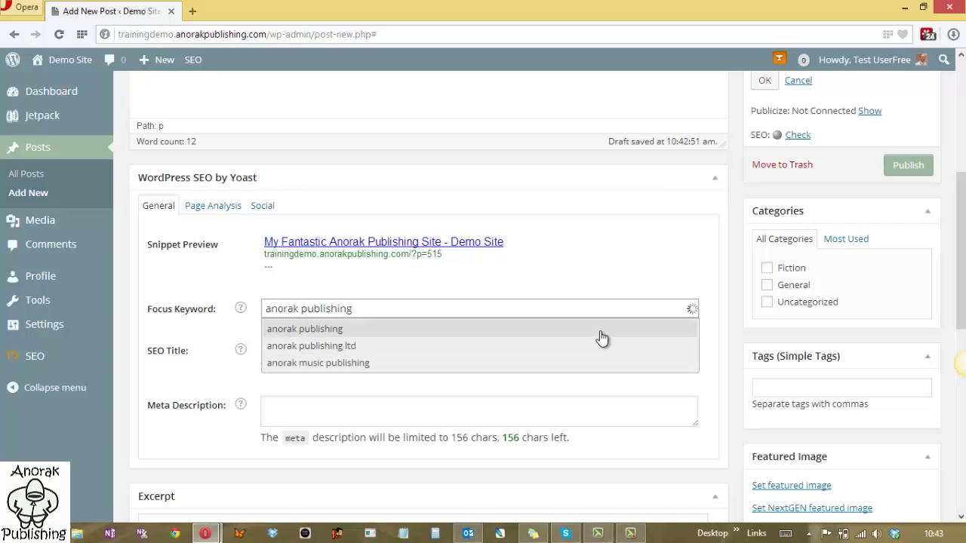
pyautogui.click(601, 332)
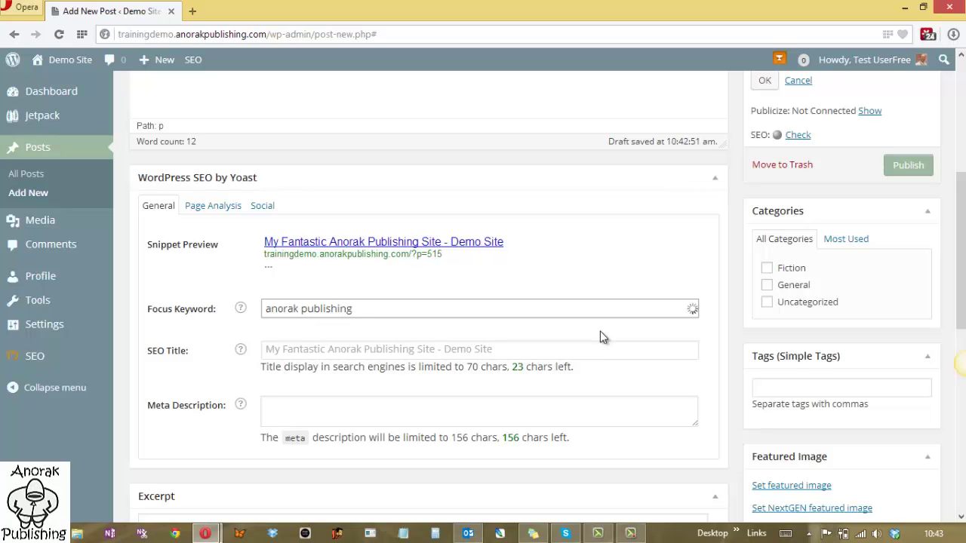
pyautogui.click(485, 406)
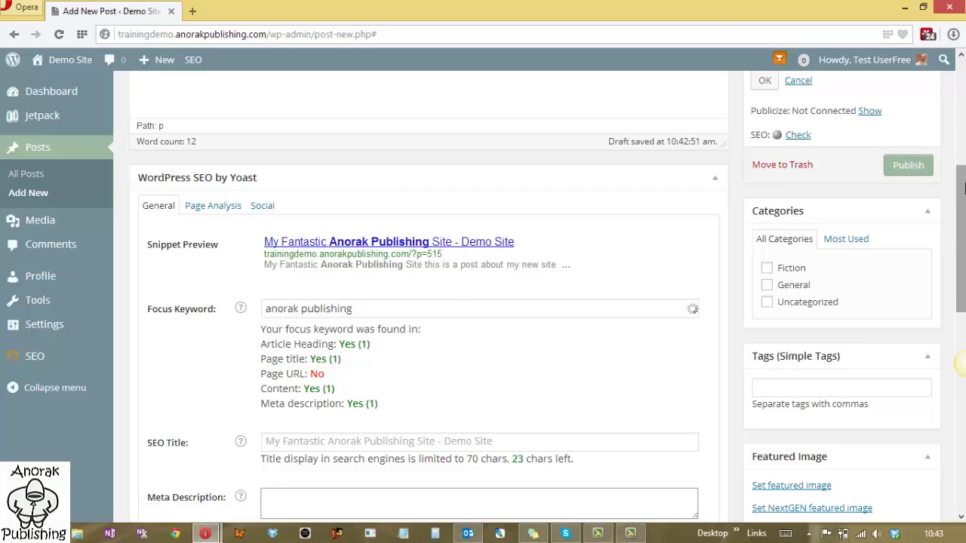
pyautogui.moveTo(962, 189); pyautogui.dragTo(963, 212)
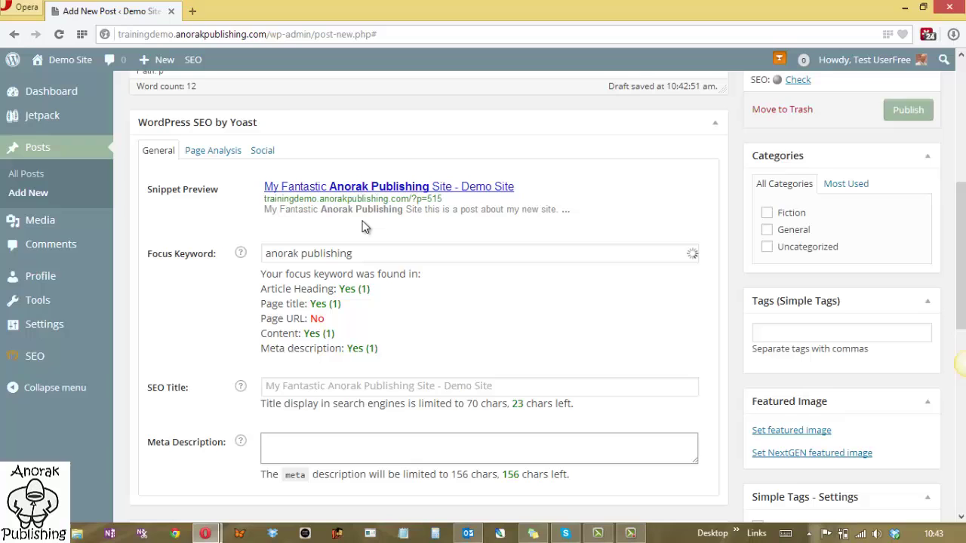
# Step: Write a Yoast meta description about showing something other than your content for anorak publishing
pyautogui.write('If you ')
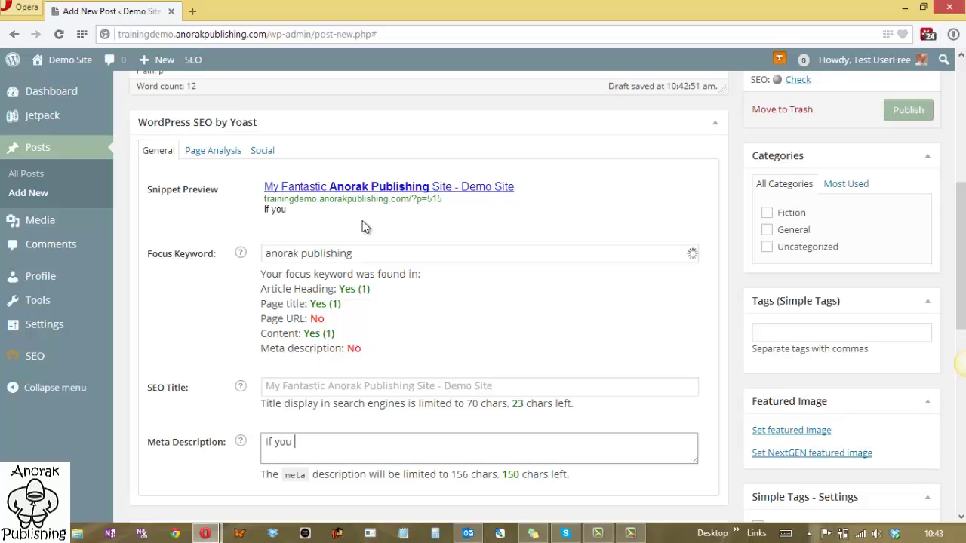
pyautogui.write('want to show some')
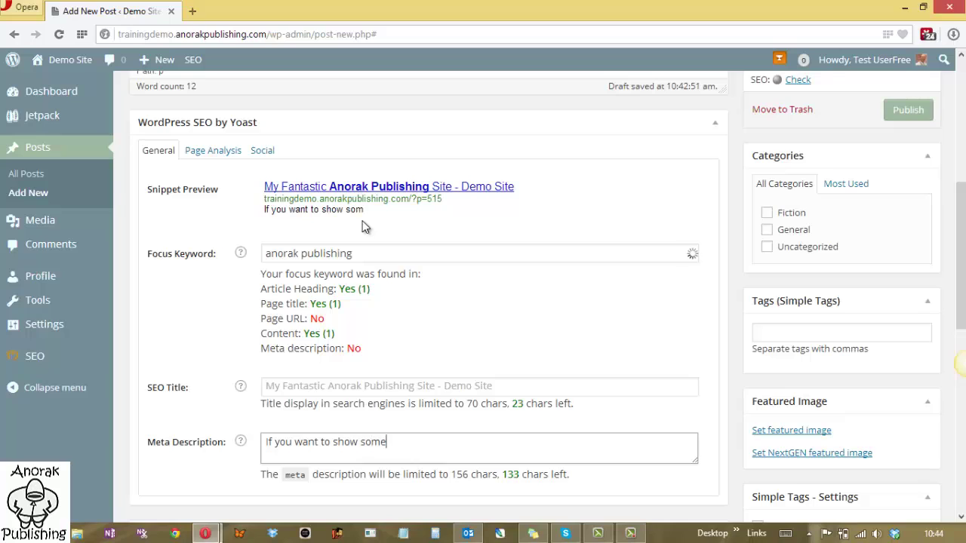
pyautogui.write('thing else ot')
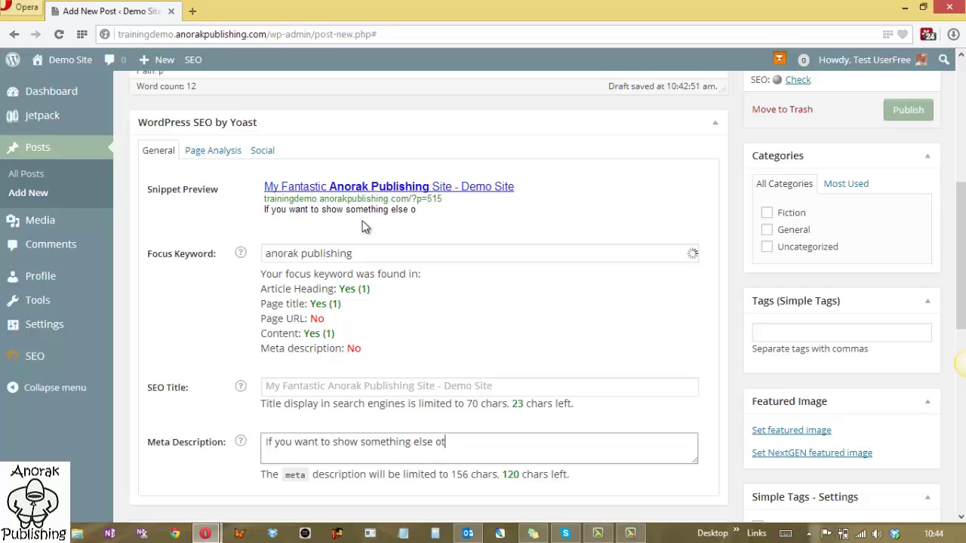
pyautogui.write('her than your cont')
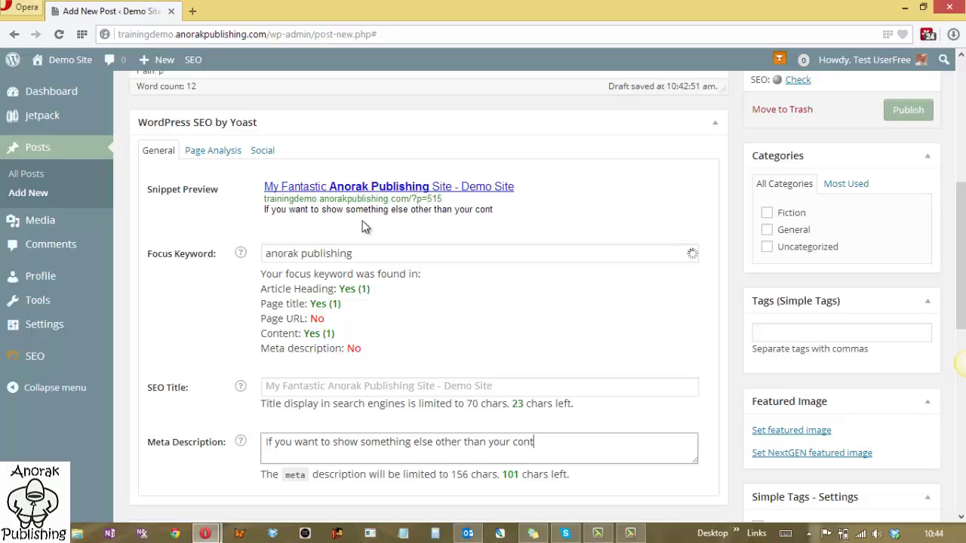
pyautogui.write('ent for anorak ')
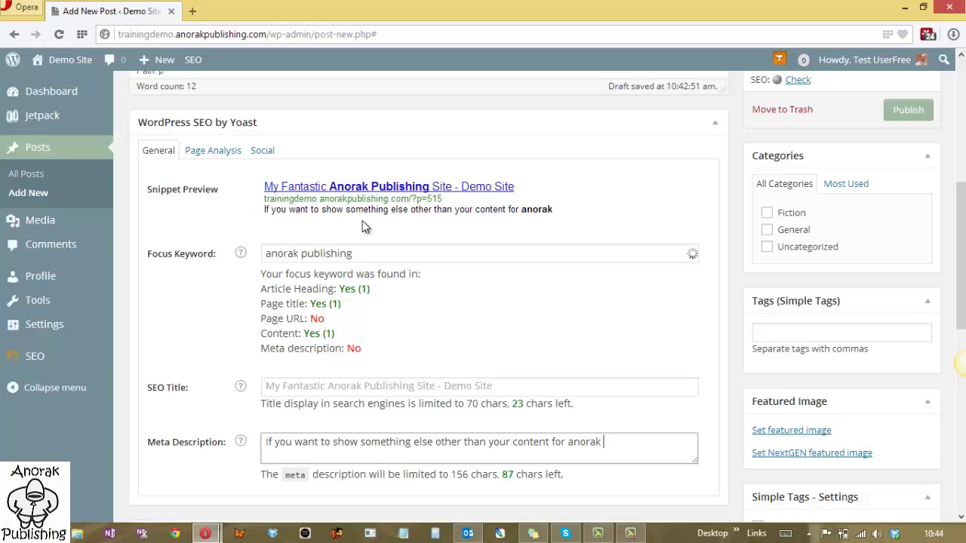
pyautogui.write('publish')
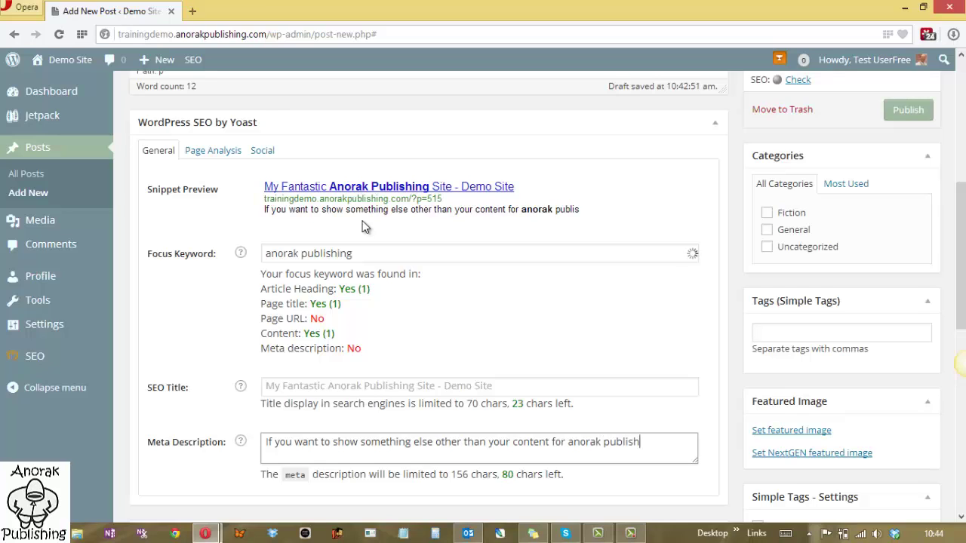
pyautogui.write('ing then ')
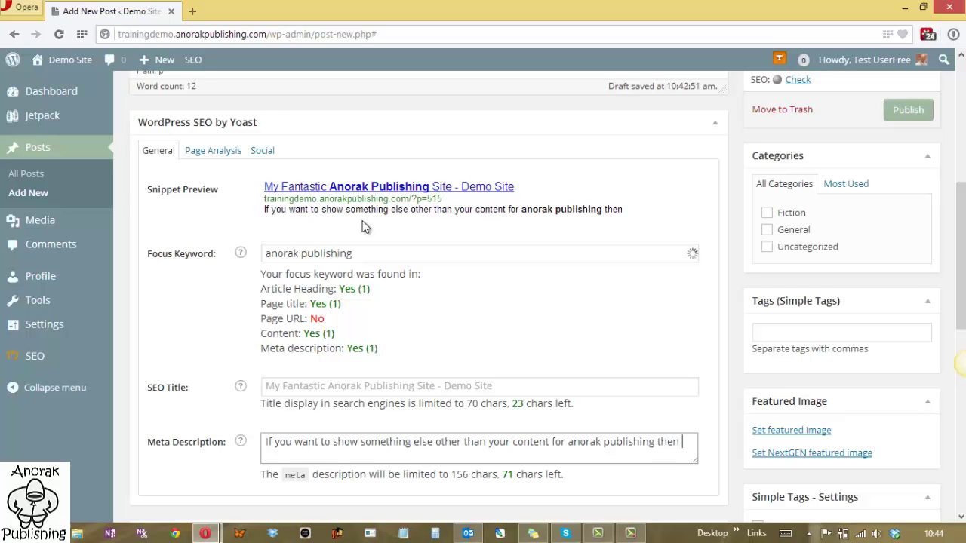
pyautogui.write('pu it here.')
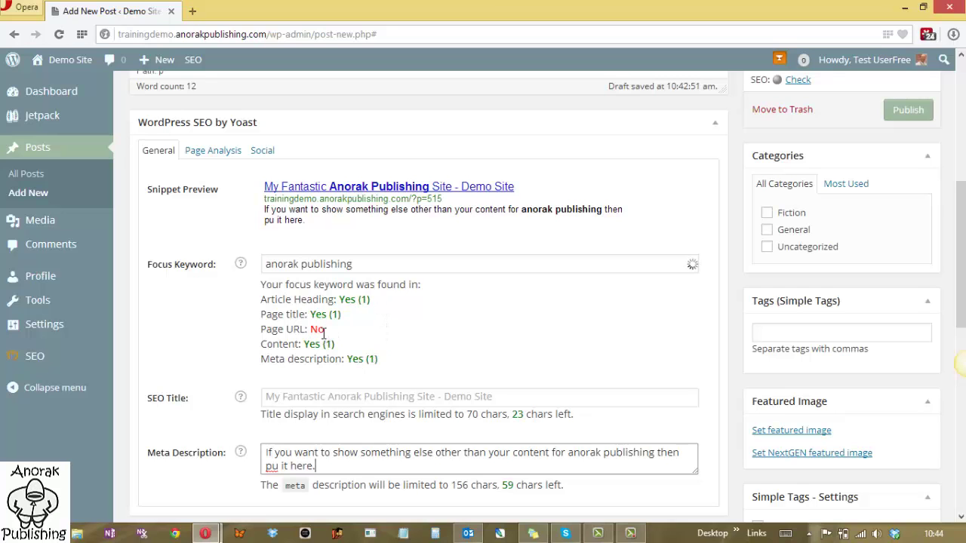
pyautogui.scroll(5, 964, 254)
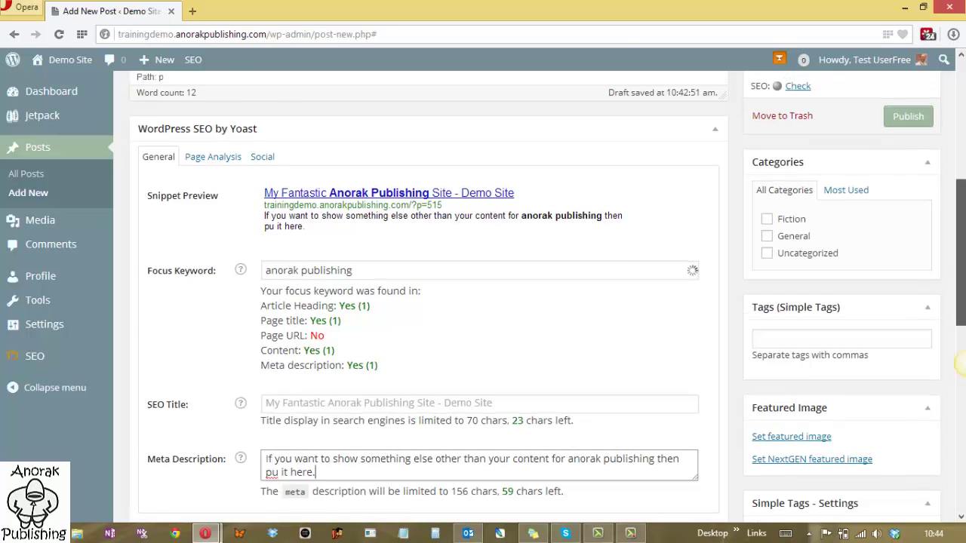
# Step: Confirm the post's permalink slug without changing it
pyautogui.scroll(1, 962, 254)
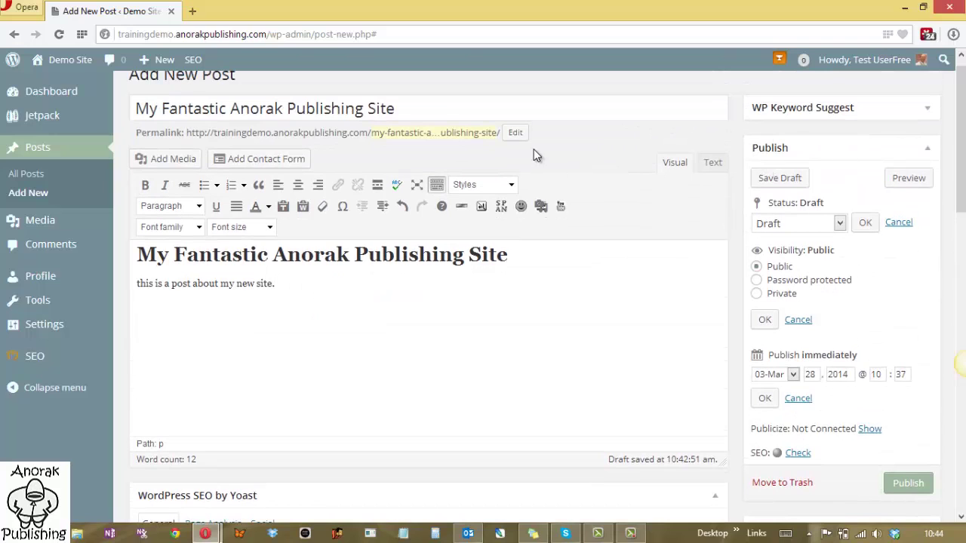
pyautogui.click(515, 133)
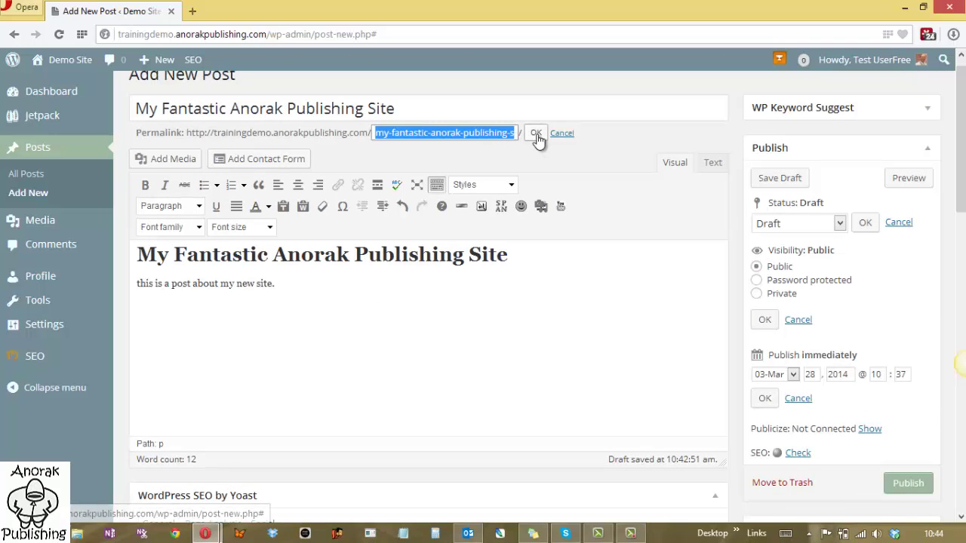
pyautogui.click(536, 136)
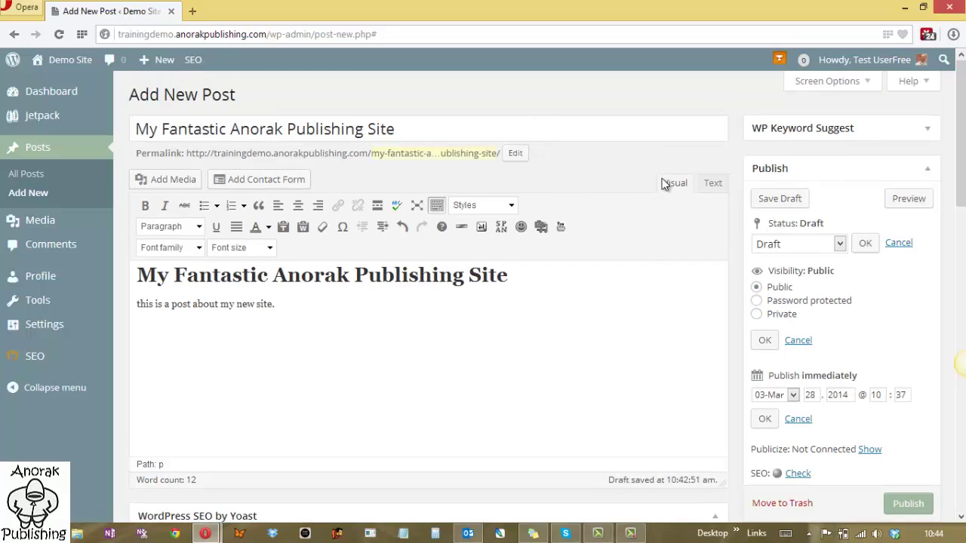
# Step: Correct 'pu' to 'put' so the meta description ends 'then put it here.'
pyautogui.scroll(-6, 959, 363)
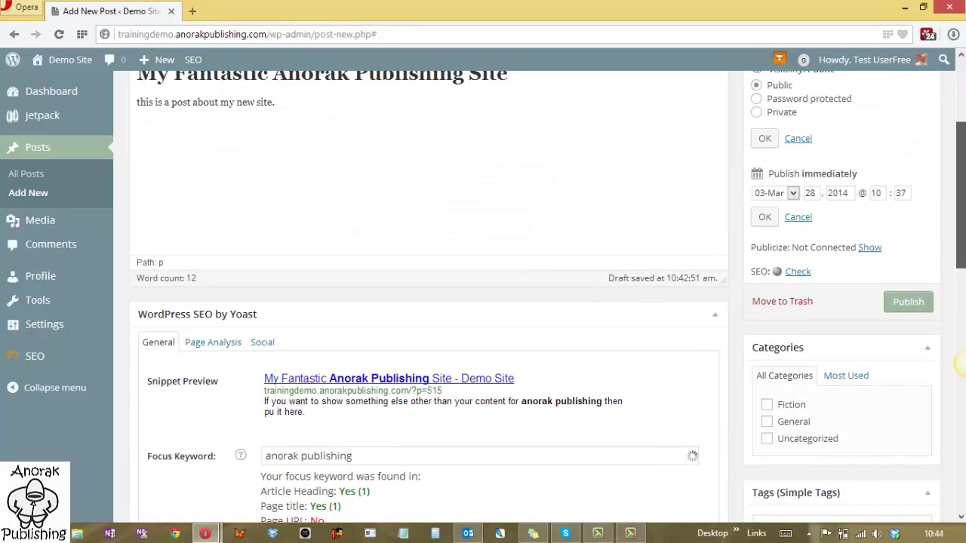
pyautogui.scroll(-1, 959, 363)
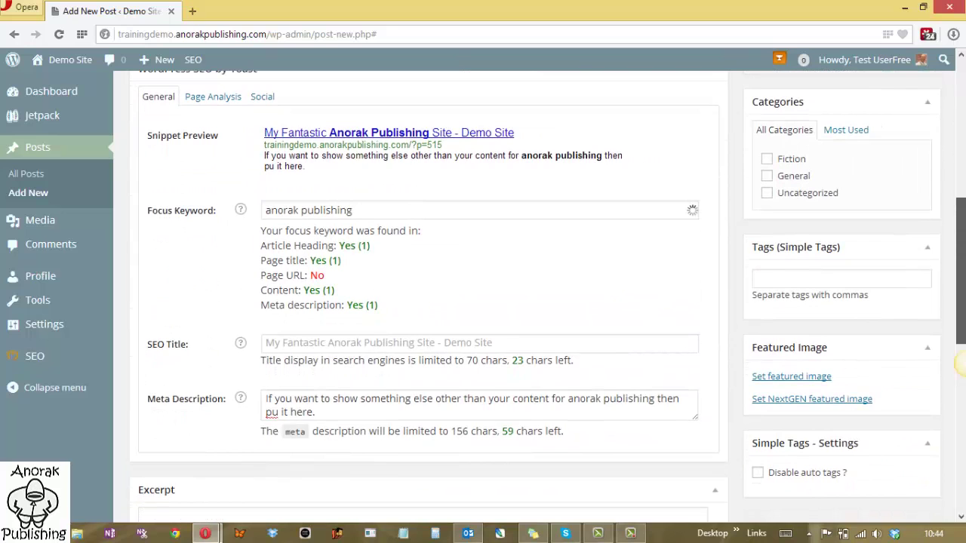
pyautogui.scroll(-1, 961, 364)
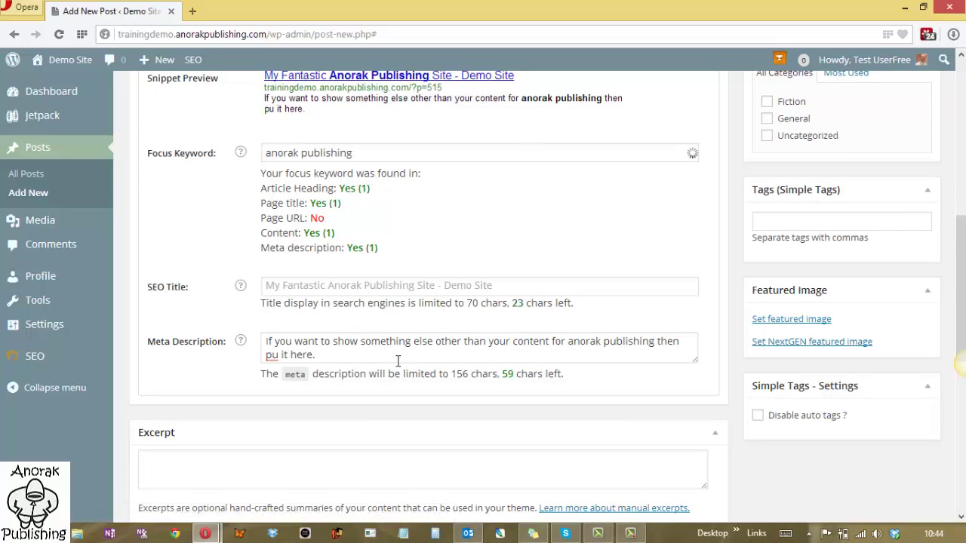
pyautogui.click(277, 356)
pyautogui.write('t')
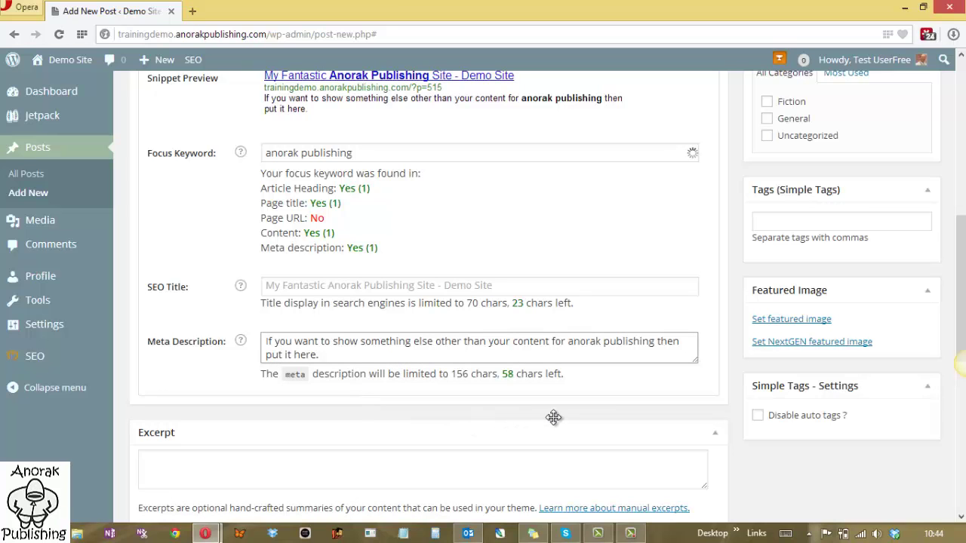
pyautogui.moveTo(963, 253); pyautogui.dragTo(963, 129)
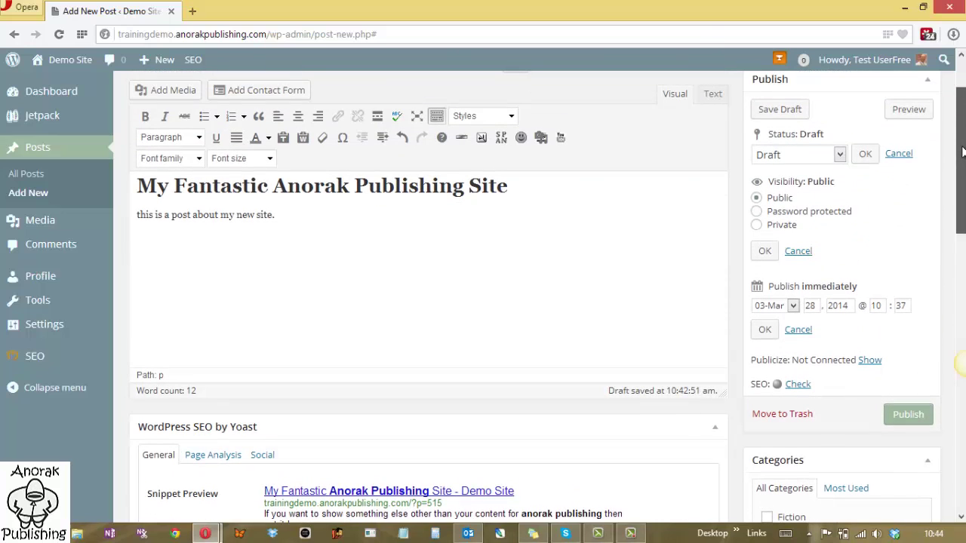
# Step: Save the draft, discard pending visibility and date edits, and jump to Yoast Page Analysis
pyautogui.click(786, 113)
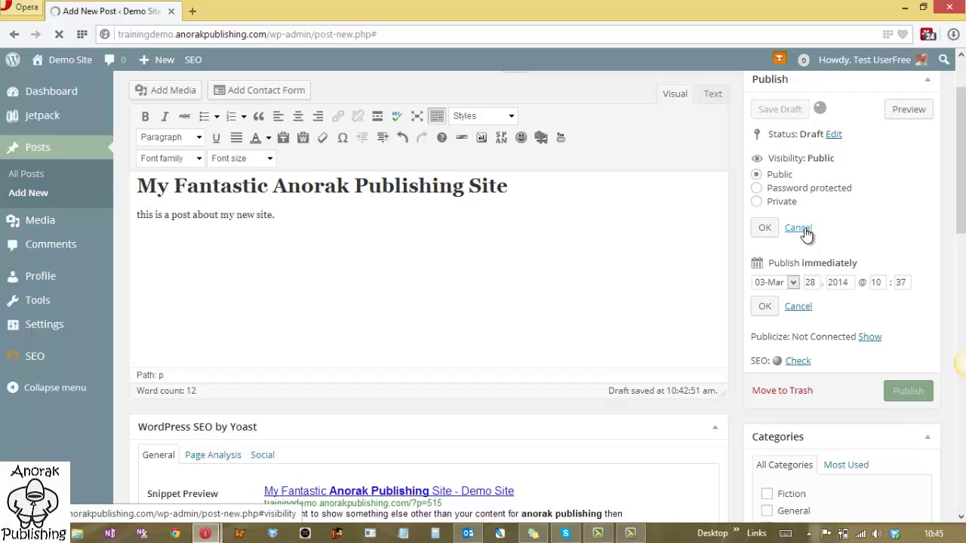
pyautogui.click(802, 226)
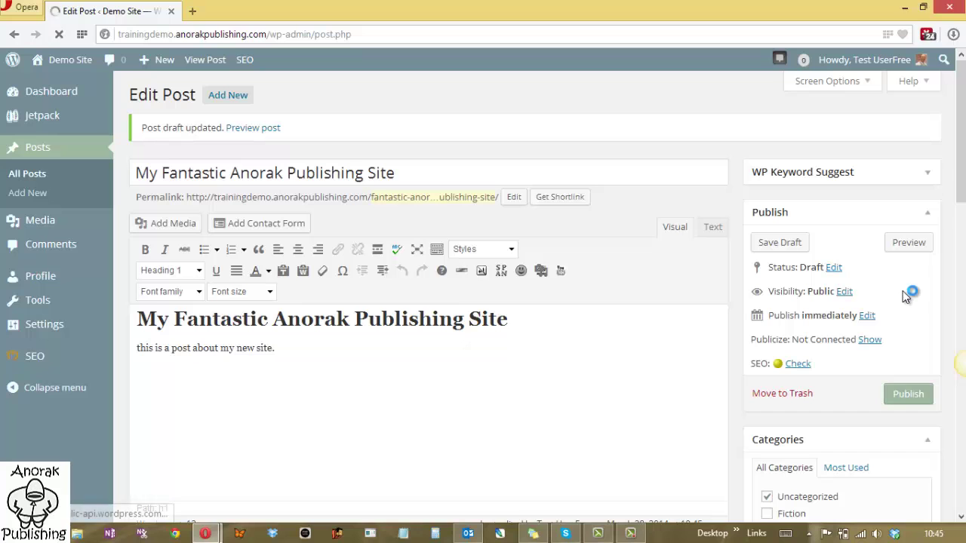
pyautogui.click(800, 365)
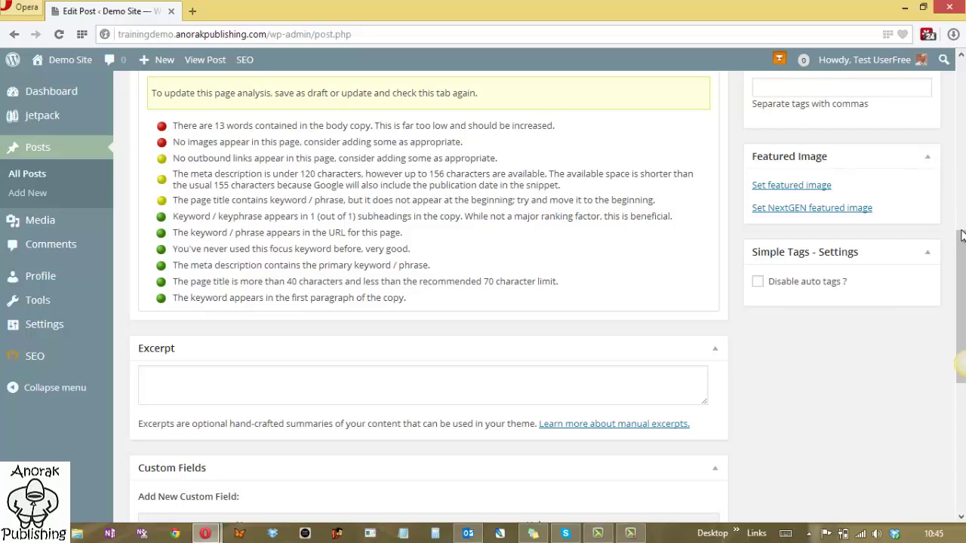
pyautogui.moveTo(962, 240); pyautogui.dragTo(961, 226)
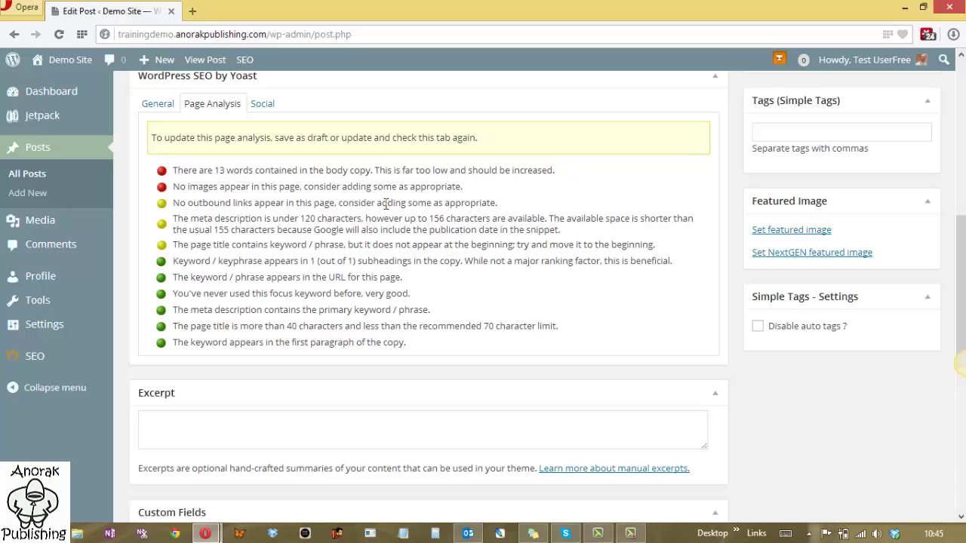
# Step: Show Yoast's Social sharing fields, then try Local tags suggestions, which find no matching terms
pyautogui.click(269, 110)
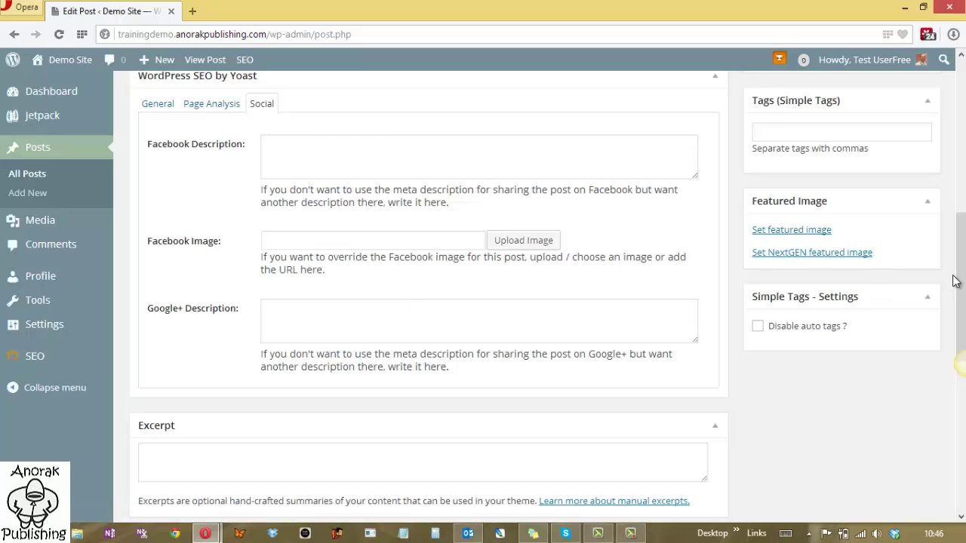
pyautogui.moveTo(963, 281); pyautogui.dragTo(963, 328)
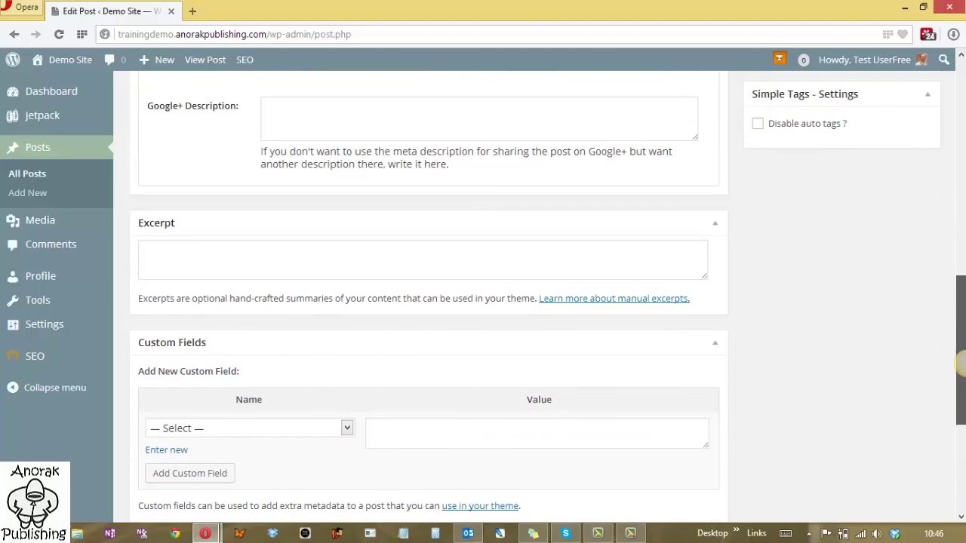
pyautogui.scroll(-2, 960, 364)
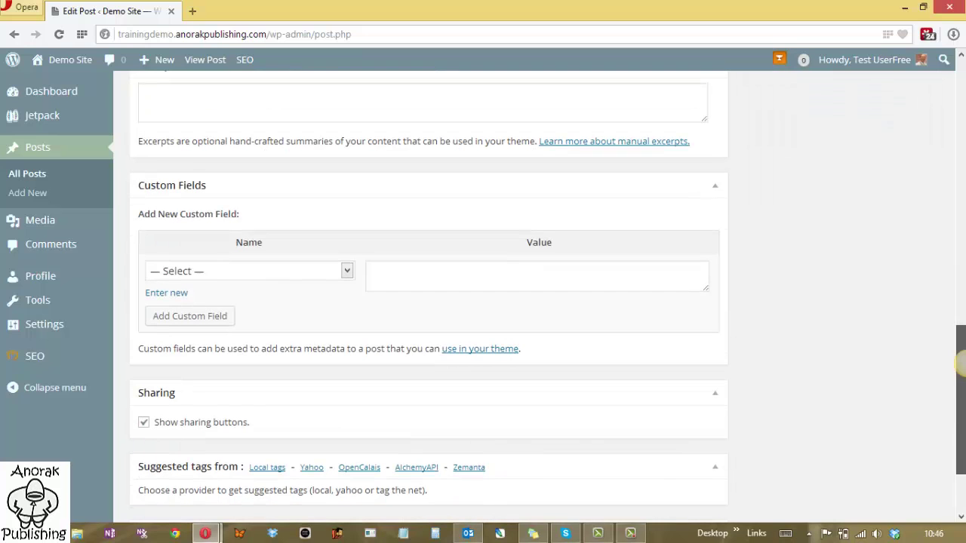
pyautogui.click(273, 469)
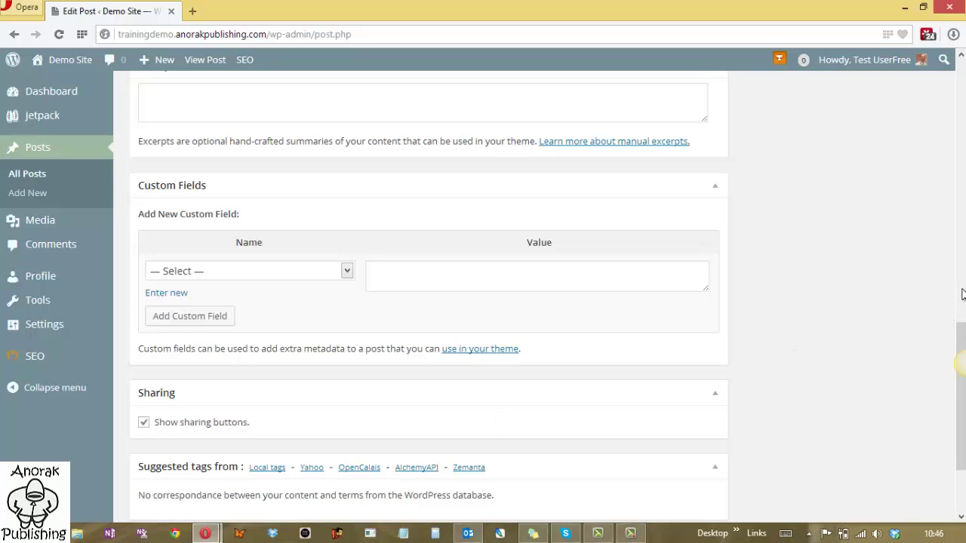
pyautogui.scroll(3, 961, 256)
pyautogui.scroll(5, 960, 256)
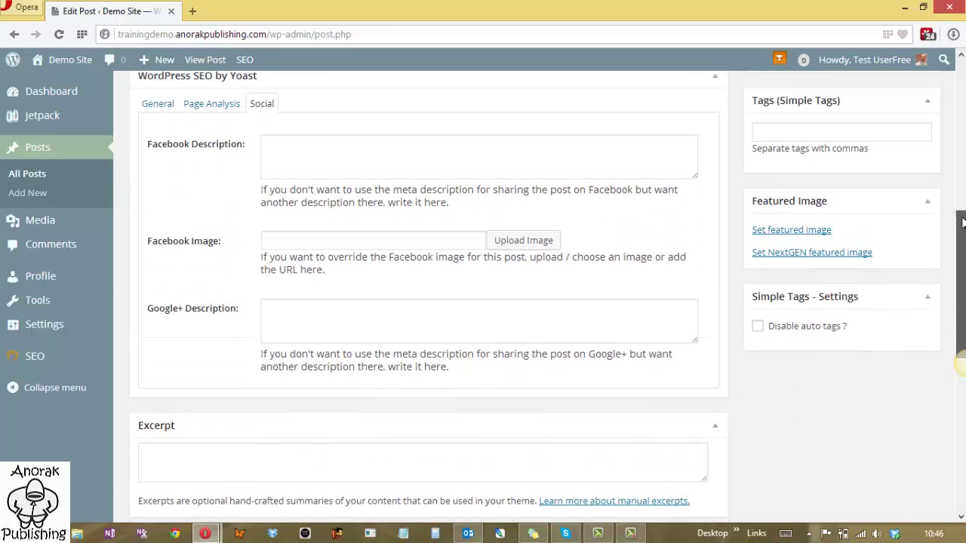
# Step: Add the tag 'anorak publishing' to the post
pyautogui.click(872, 193)
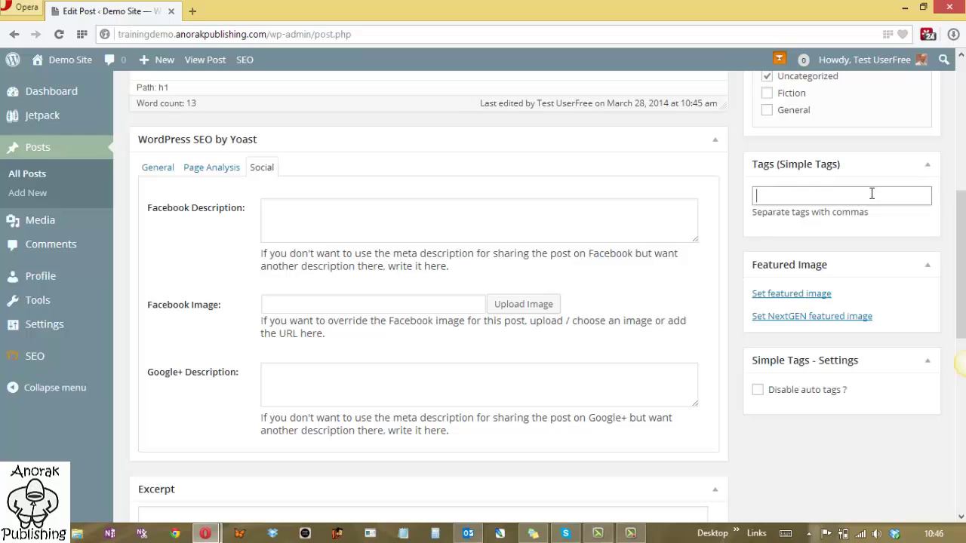
pyautogui.write('anorak publishing')
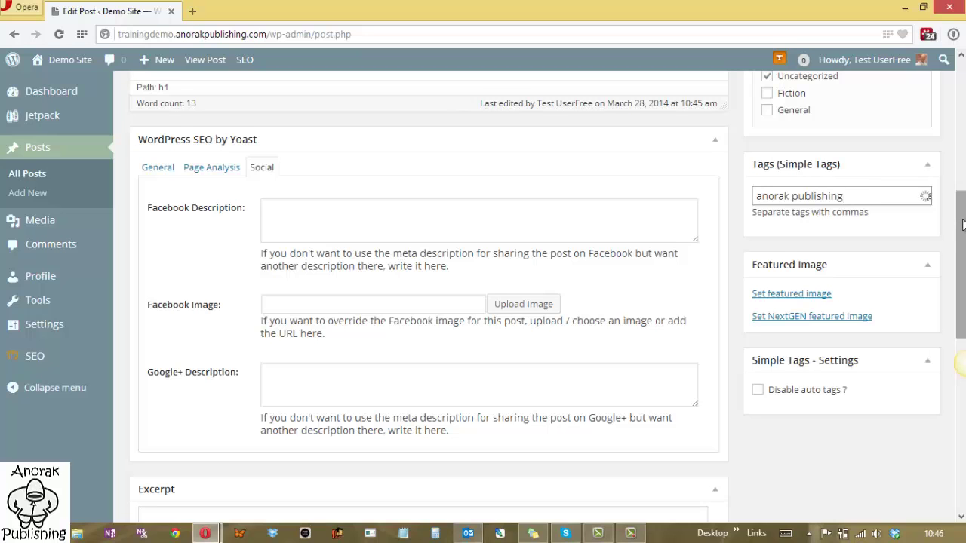
pyautogui.moveTo(962, 189); pyautogui.dragTo(962, 179)
# Step: Tick the General category and untick Uncategorized
pyautogui.scroll(2, 962, 177)
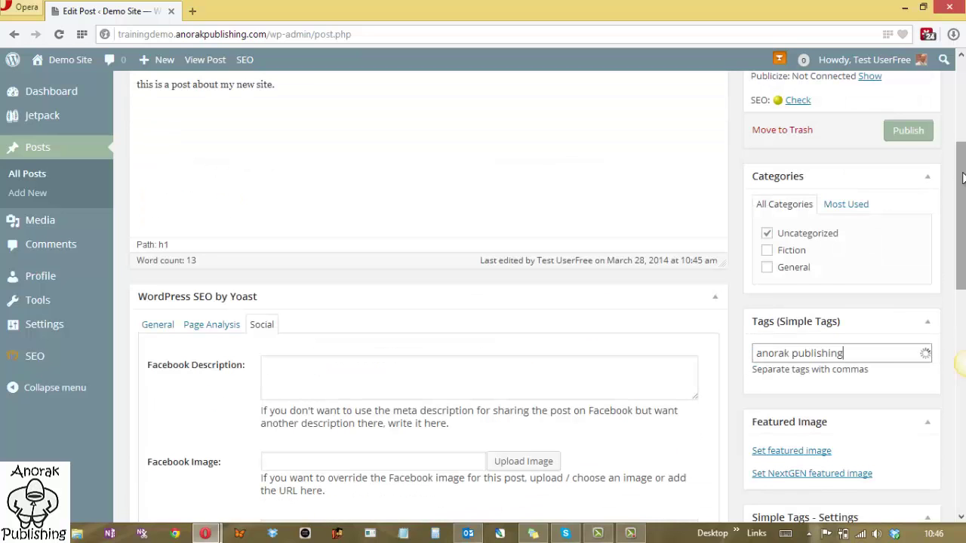
pyautogui.click(767, 269)
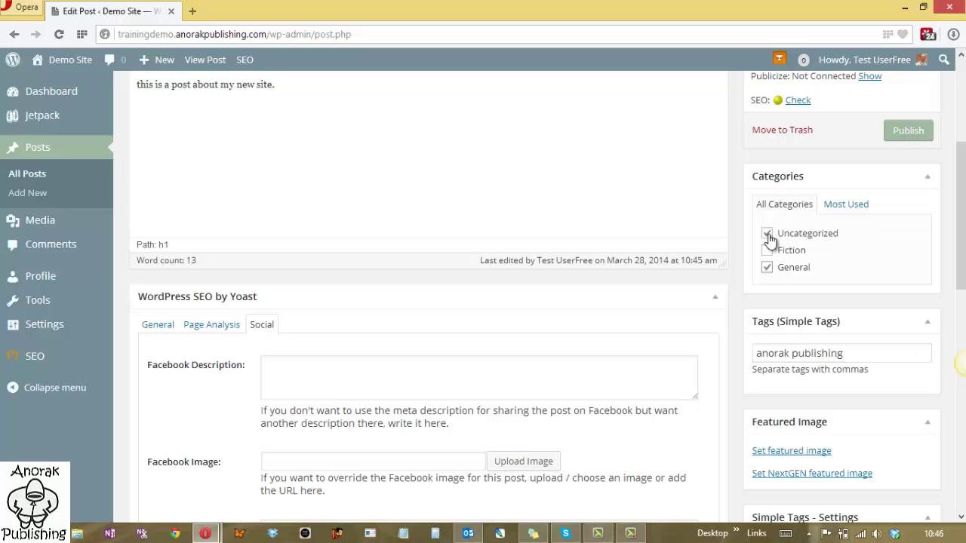
pyautogui.click(768, 234)
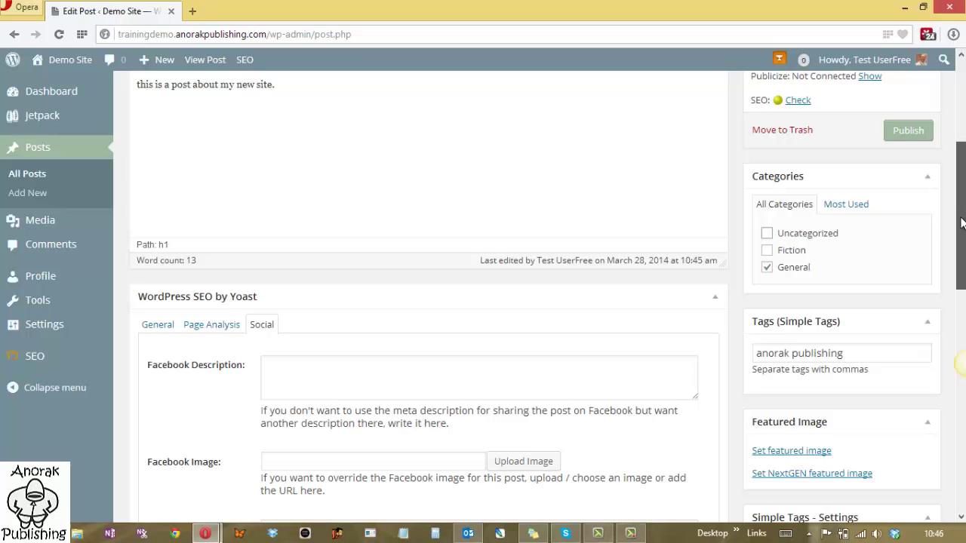
pyautogui.scroll(2, 961, 222)
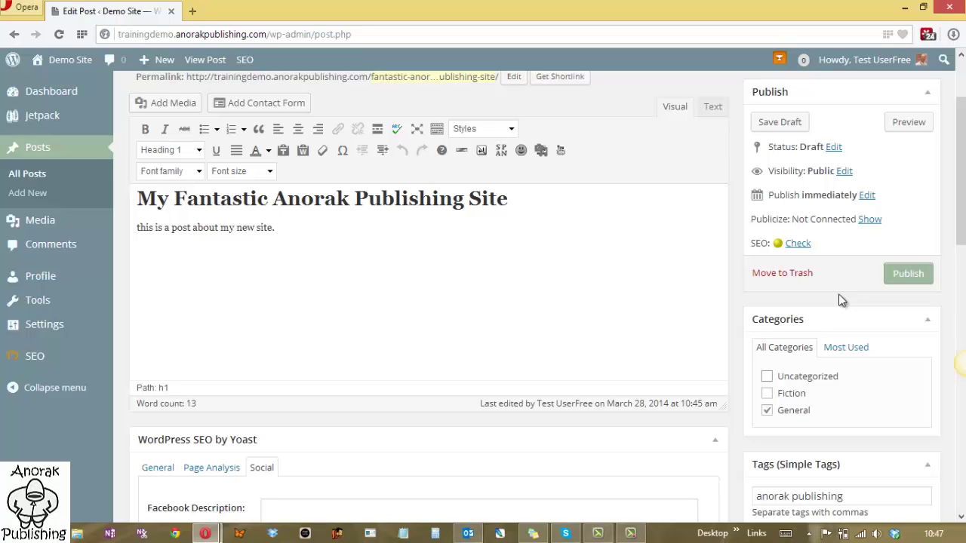
# Step: Publish the post so its status shows Published
pyautogui.click(896, 276)
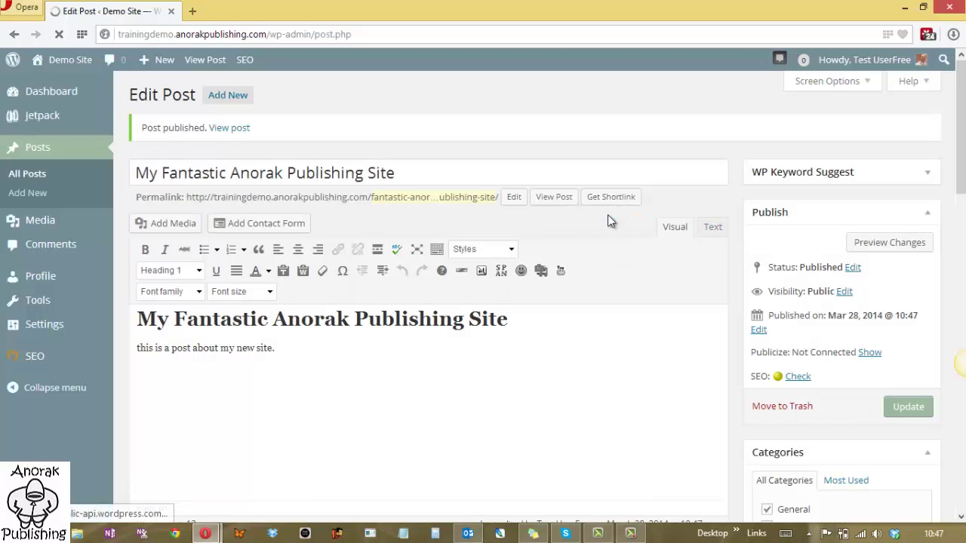
# Step: Open the published post on the live site and reveal its Email and Print sharing options
pyautogui.click(557, 198)
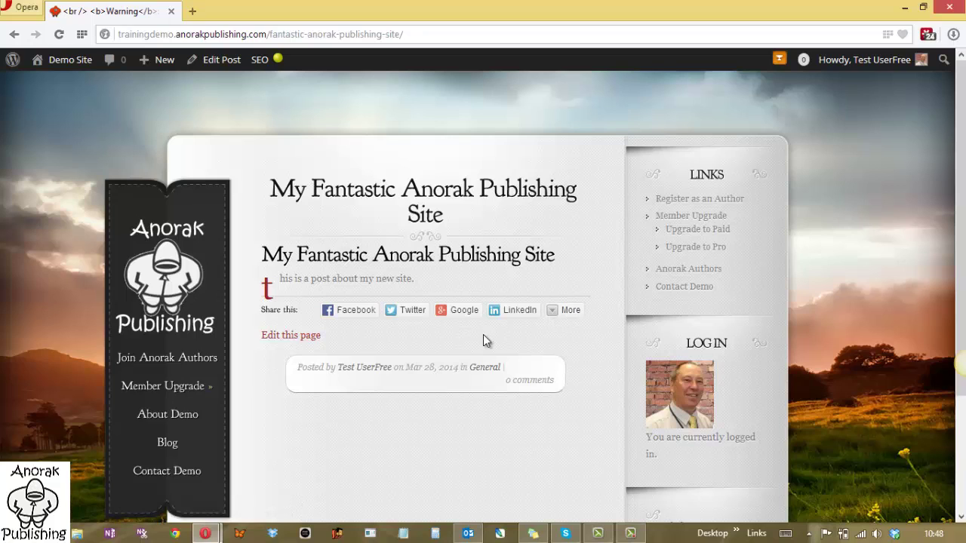
pyautogui.click(556, 317)
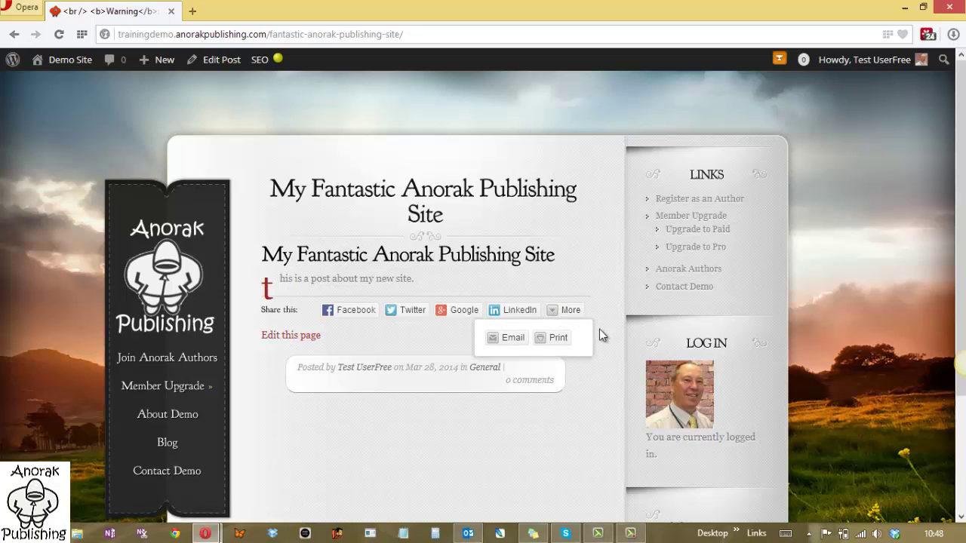